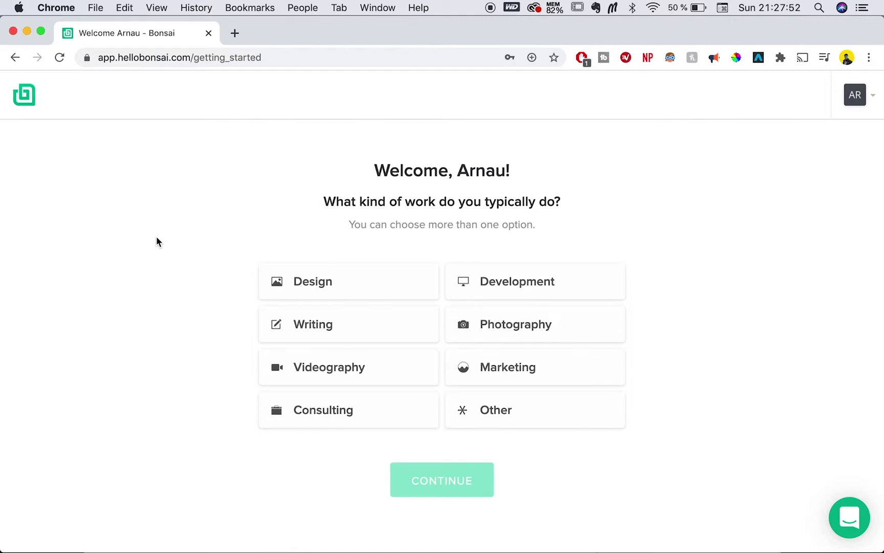
Answer onboarding: Design and Consulting work, part-time freelancer, interested in Invoicing & Payments
click(347, 282)
click(379, 416)
click(455, 479)
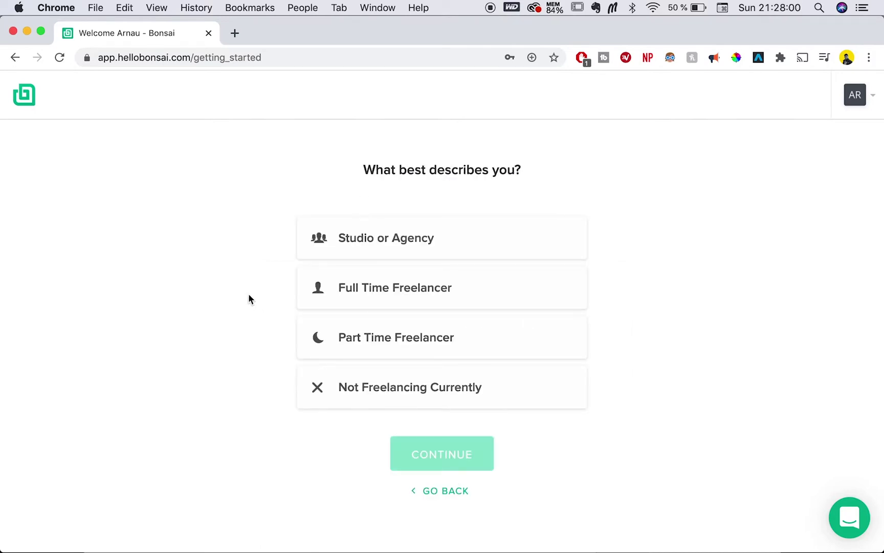
click(380, 337)
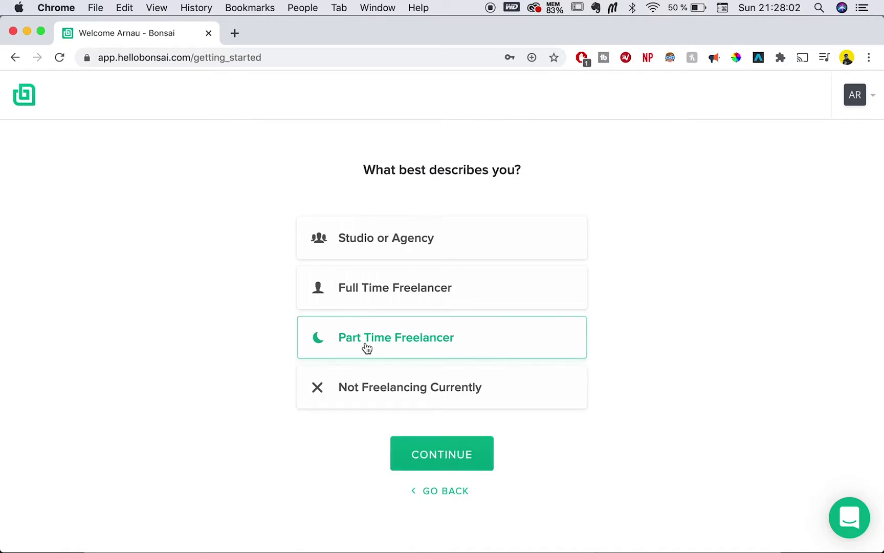
click(467, 454)
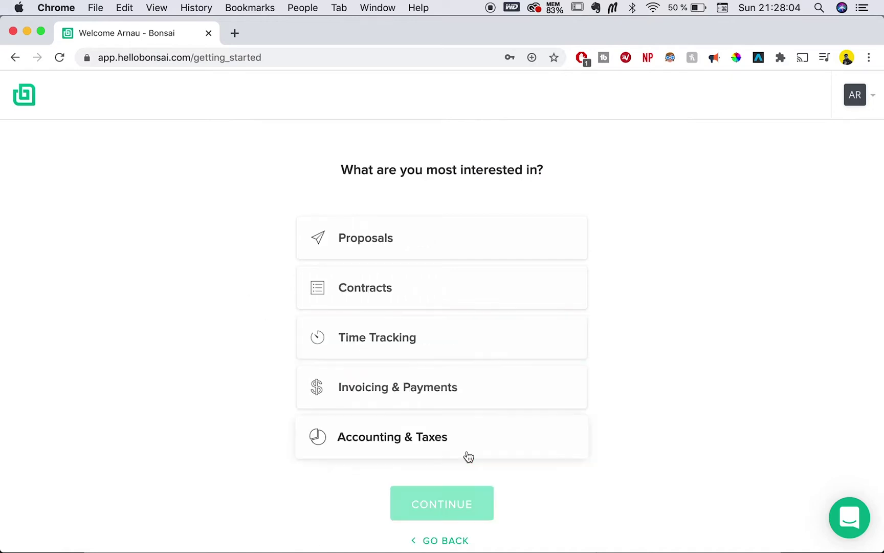
scroll(217, 316, down, 2)
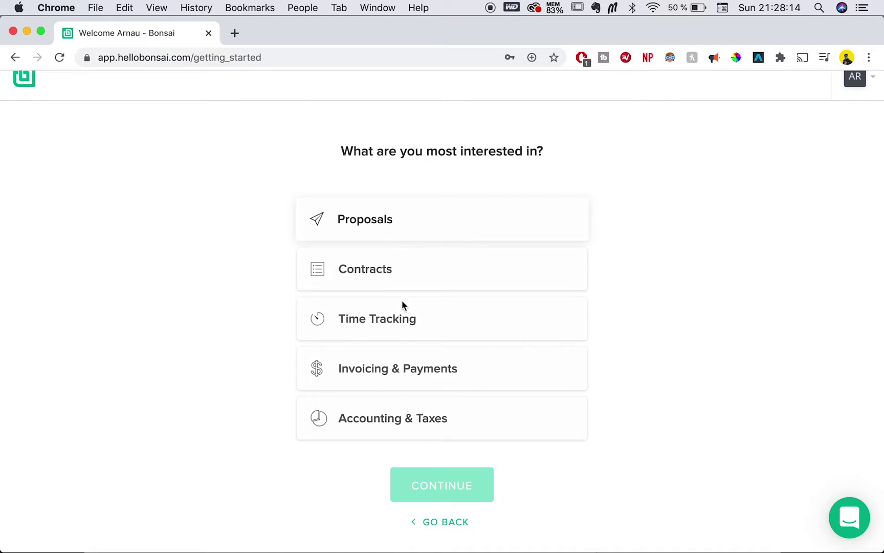
click(405, 372)
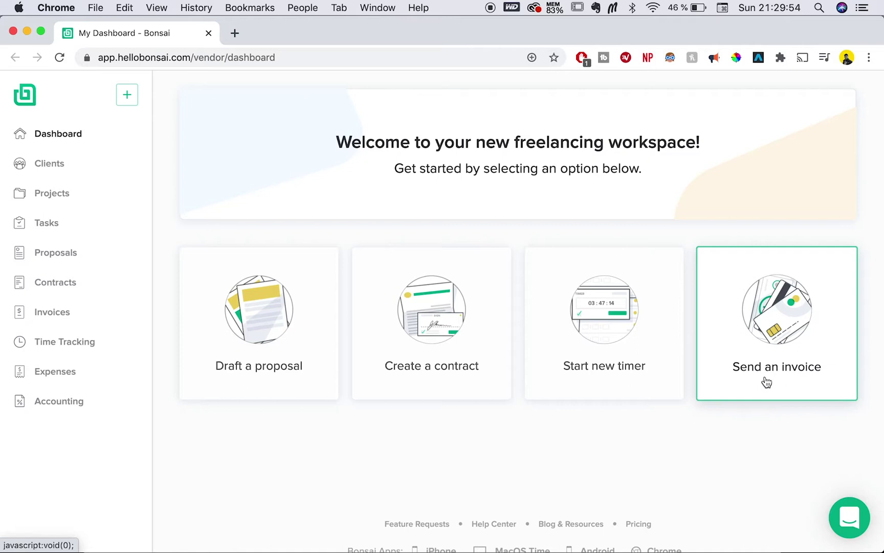
Start a new One-Time invoice for Sample Client on project 'My Awesome Sample Project'
click(766, 377)
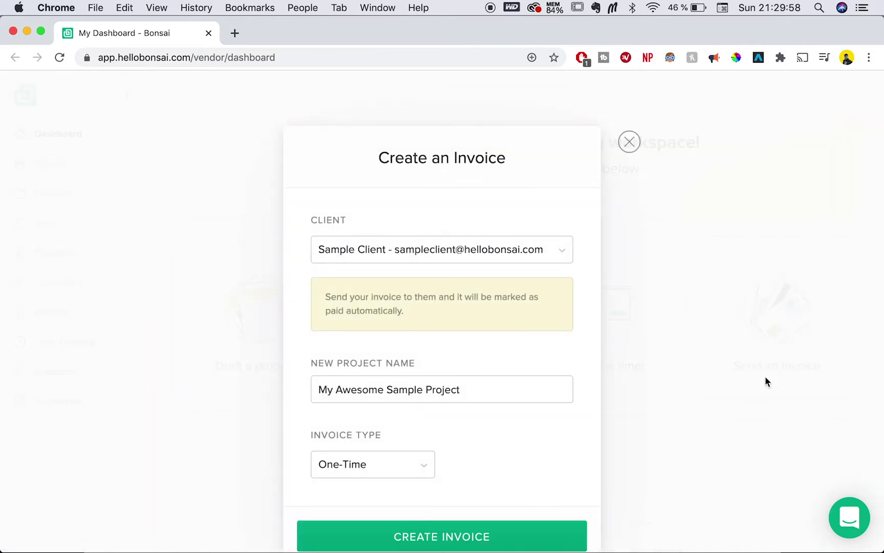
scroll(442, 301, down, 3)
click(411, 188)
click(410, 153)
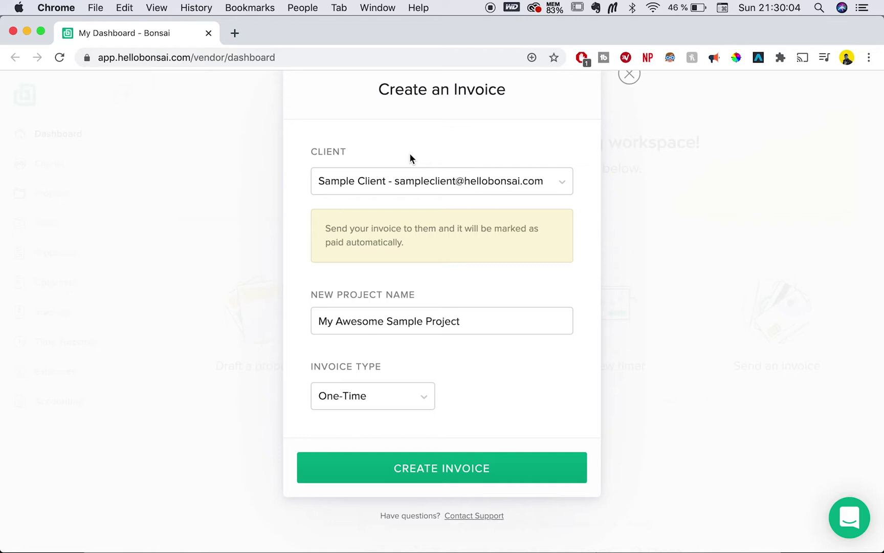
click(449, 323)
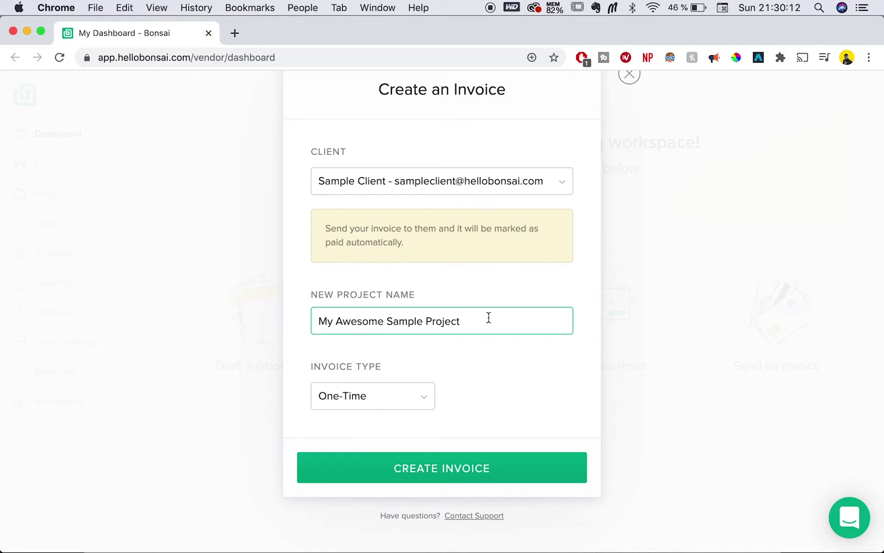
click(404, 407)
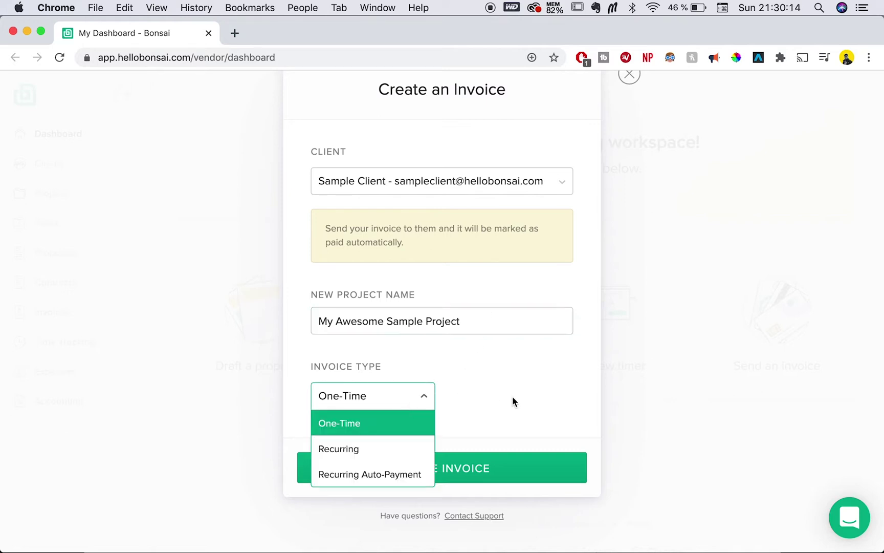
click(498, 401)
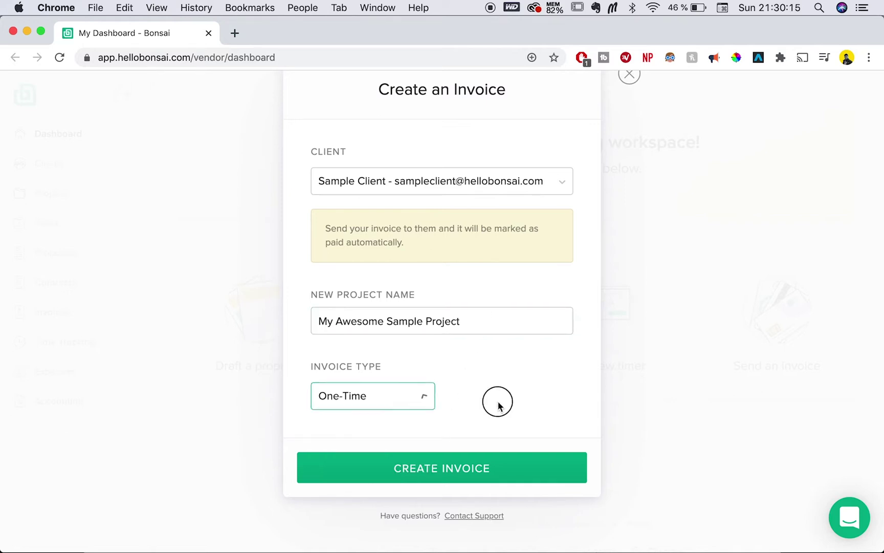
click(471, 470)
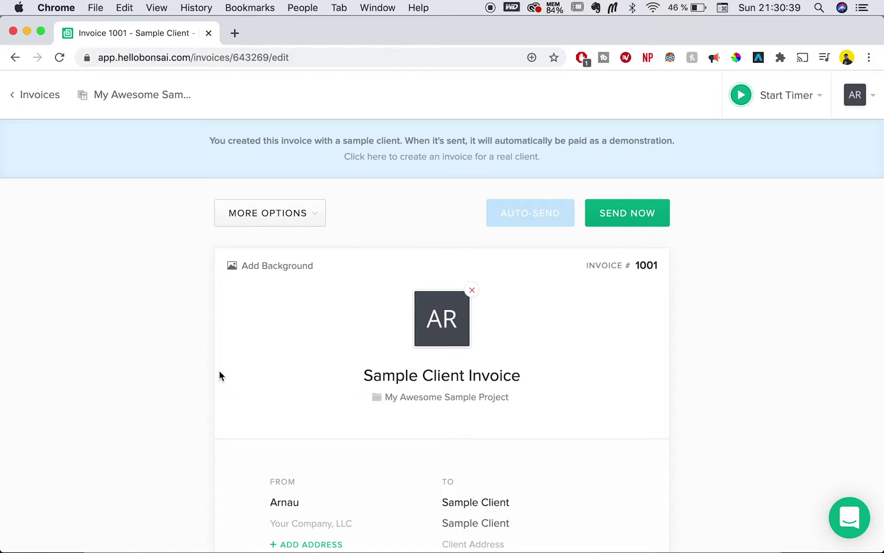
Pick Sep 1, 2020 as the issue date and Oct 15, 2020 as the due date
scroll(208, 370, down, 2)
scroll(207, 370, down, 3)
scroll(207, 369, down, 1)
scroll(208, 369, down, 7)
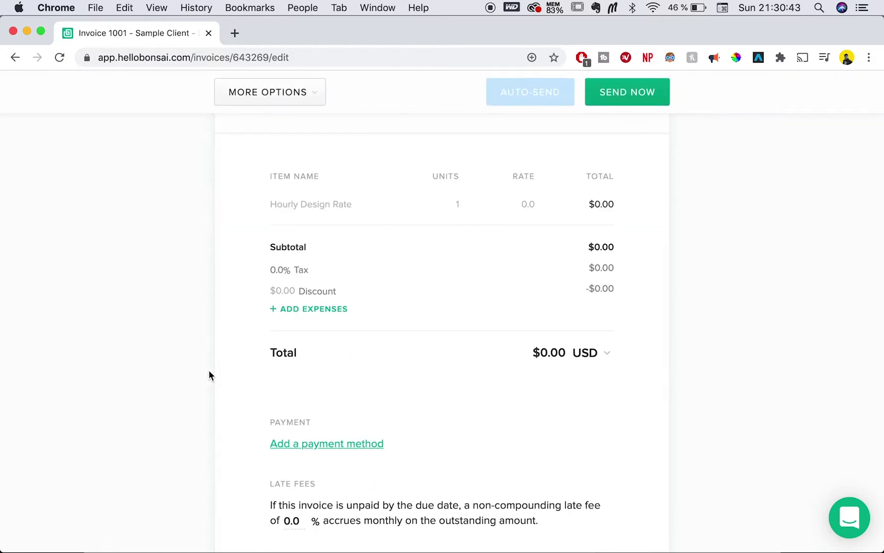
scroll(207, 369, up, 15)
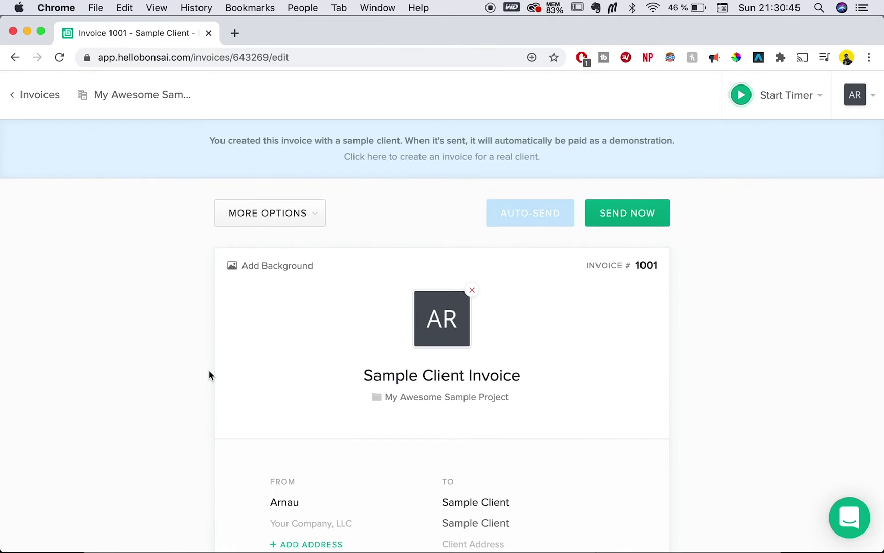
scroll(209, 370, down, 8)
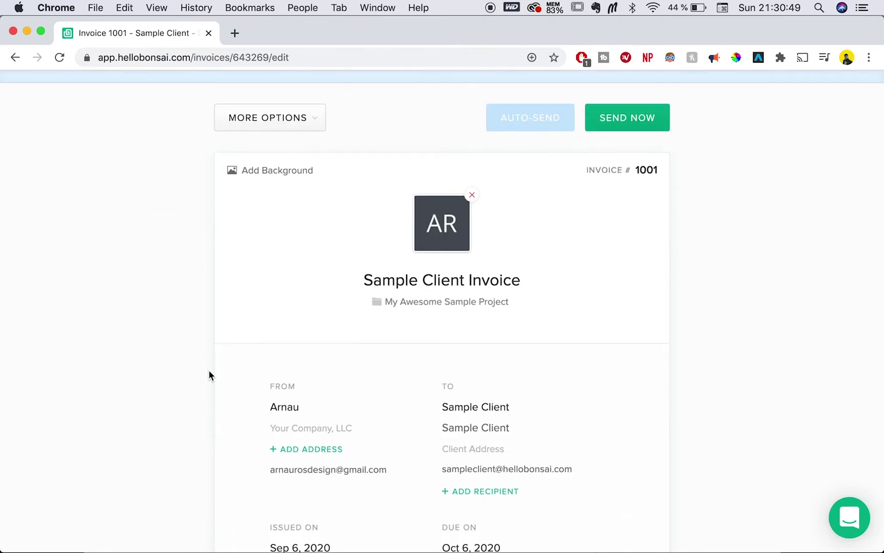
scroll(208, 370, up, 2)
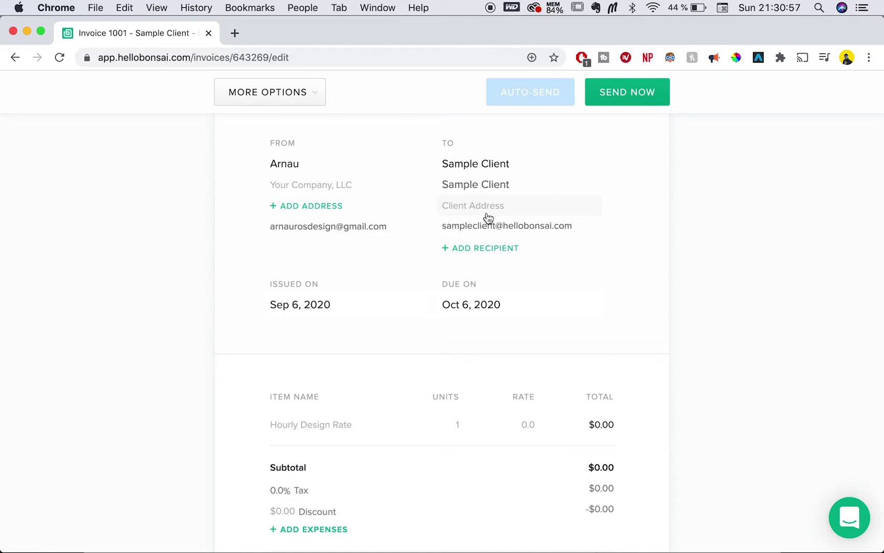
scroll(488, 217, down, 4)
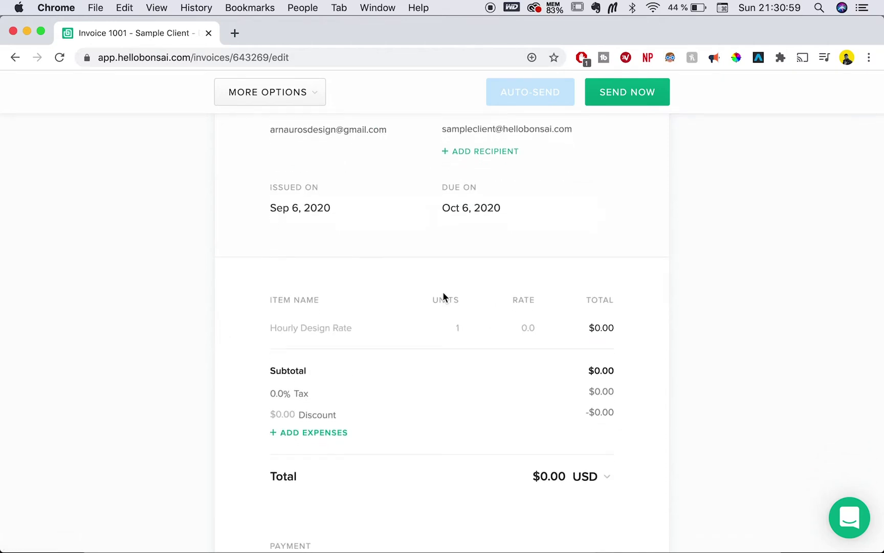
click(314, 218)
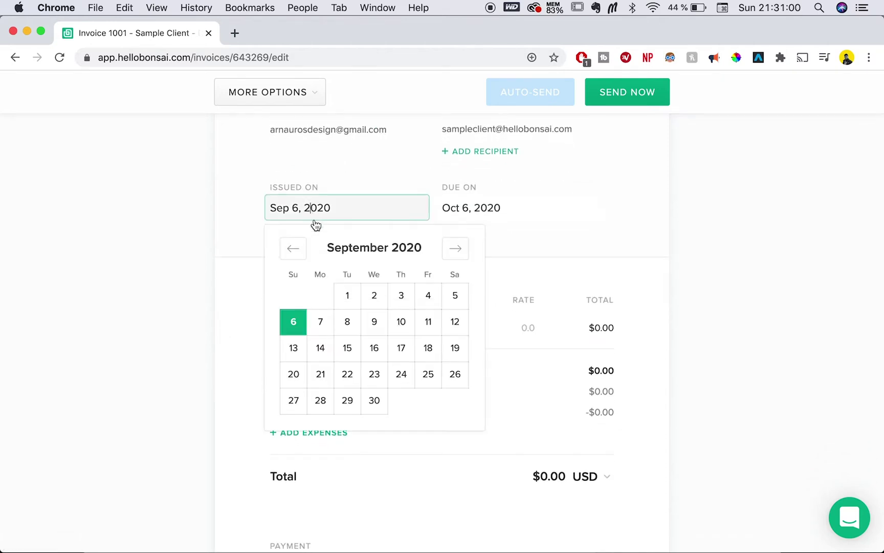
click(347, 295)
click(495, 217)
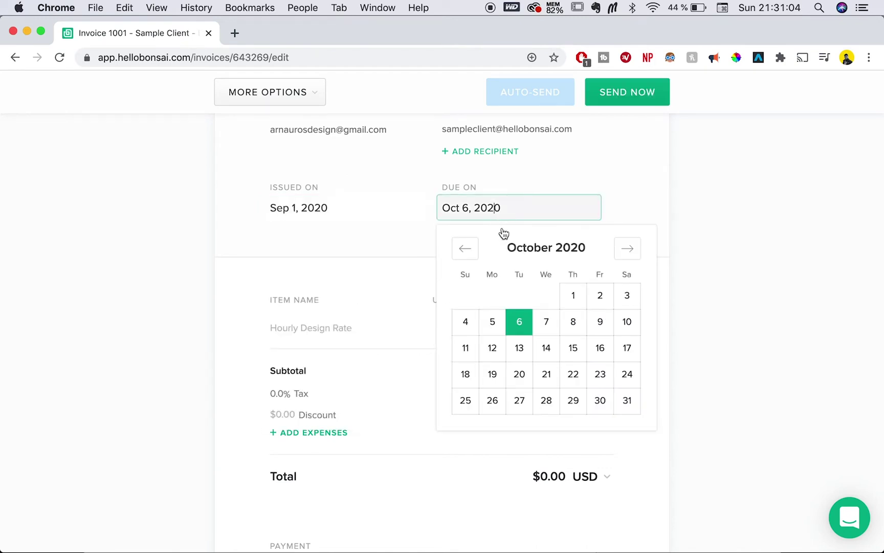
click(576, 348)
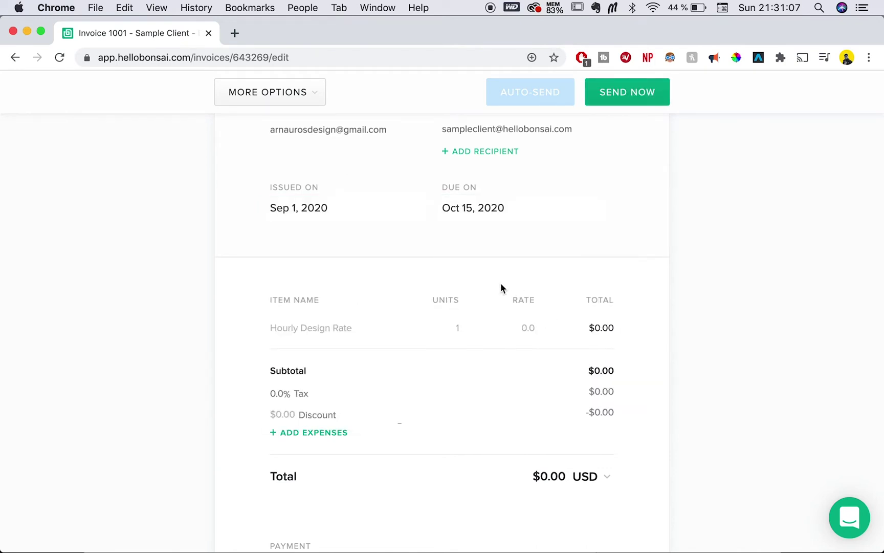
scroll(468, 276, up, 5)
scroll(468, 277, up, 3)
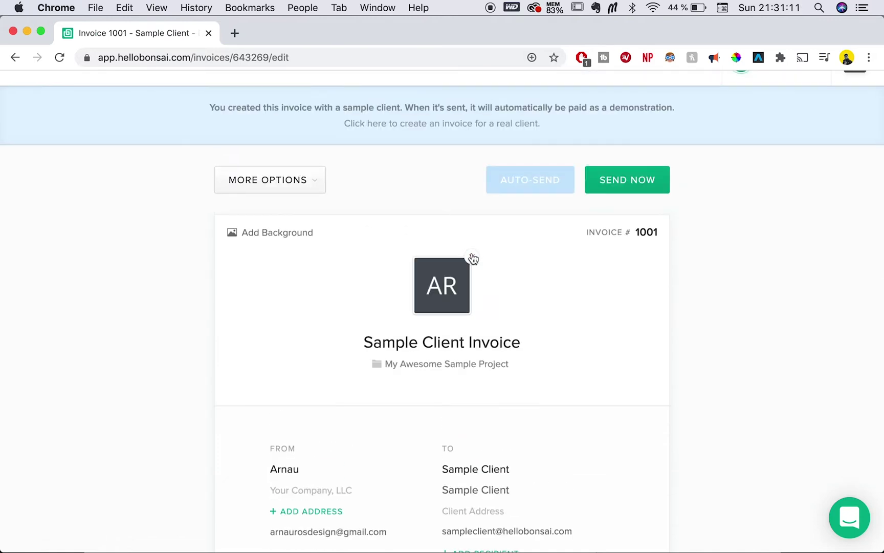
Replace the initials logo with a photo and retitle the invoice 'Youtube Tutorial'
click(473, 259)
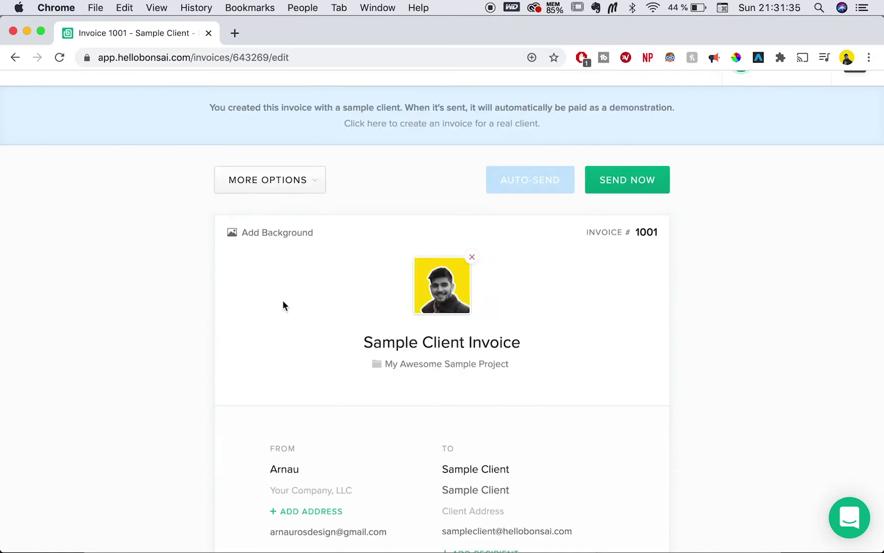
scroll(471, 279, down, 2)
click(464, 275)
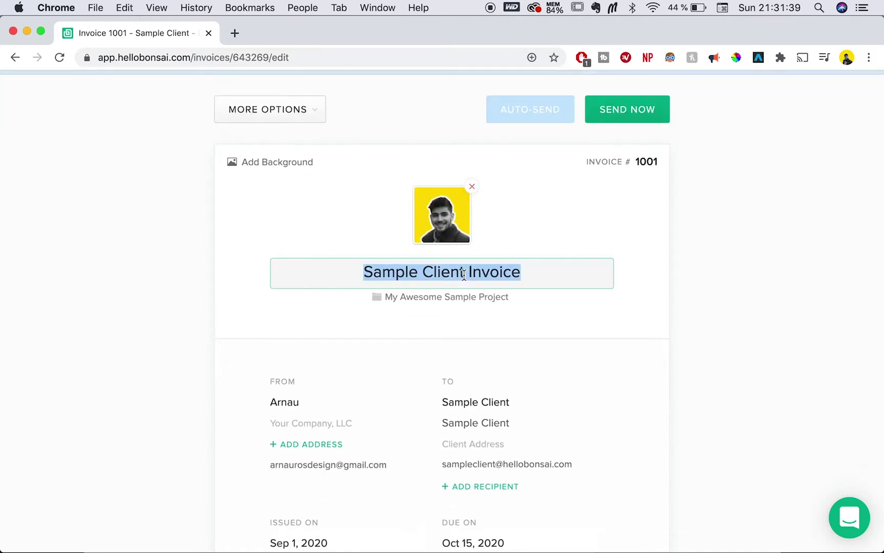
text(Y)
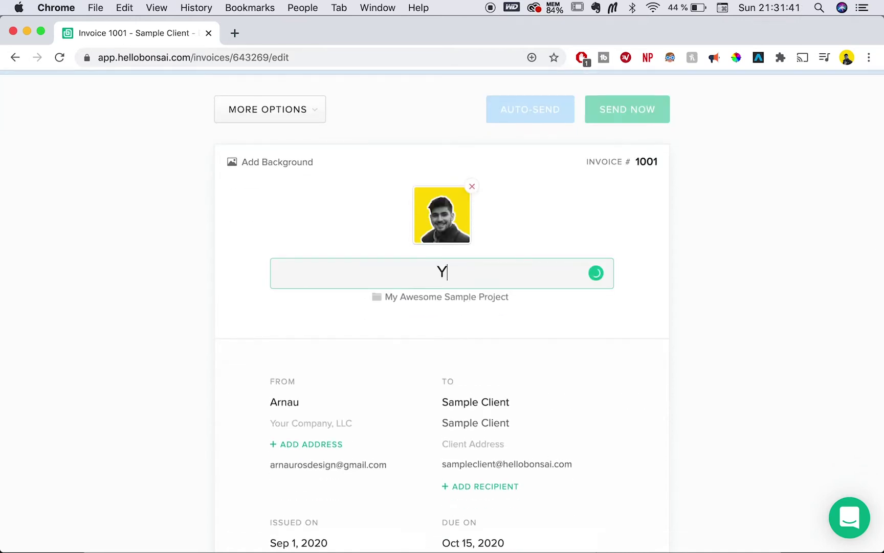
text(outube Tutorial)
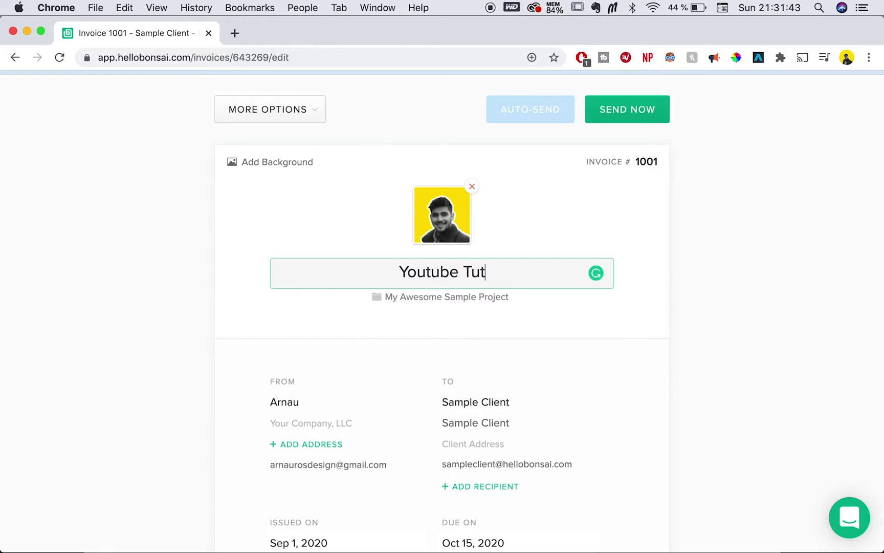
click(325, 320)
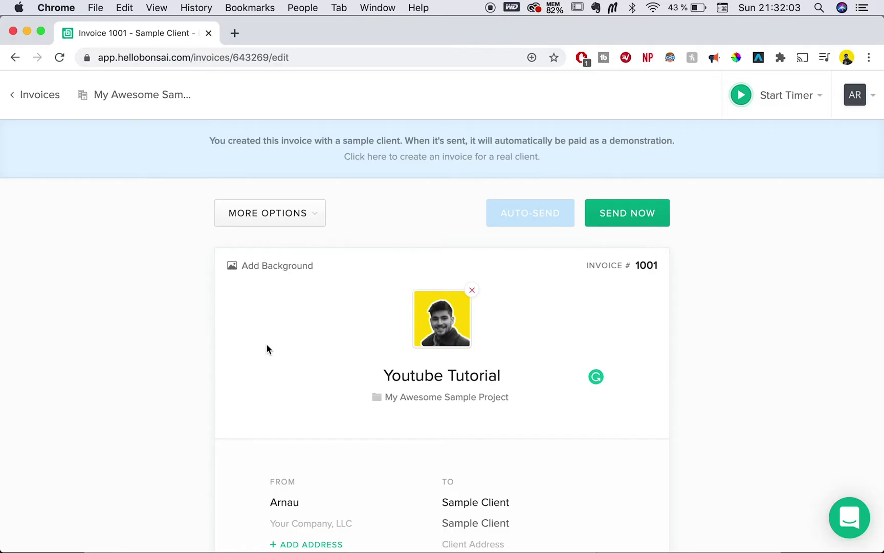
Set the sender address to London, United Kingdom, and enter the client contact's full name
scroll(267, 344, down, 5)
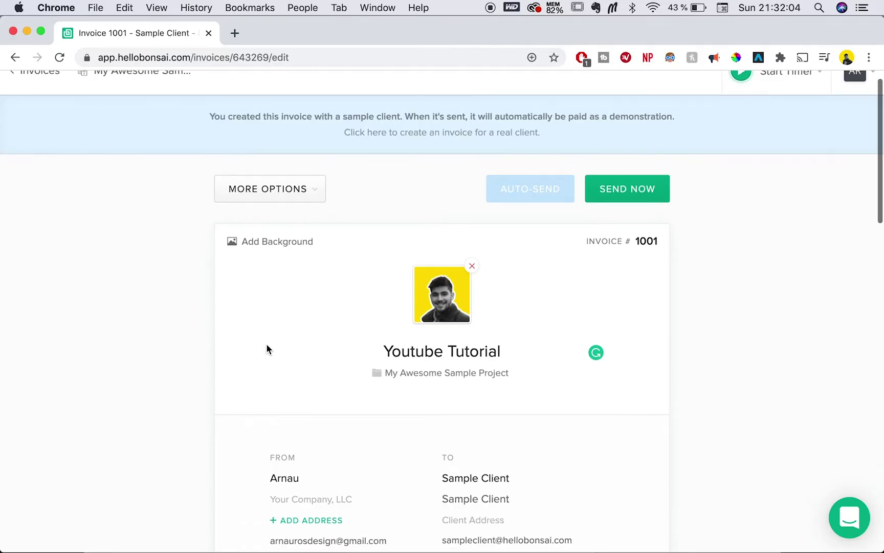
click(316, 319)
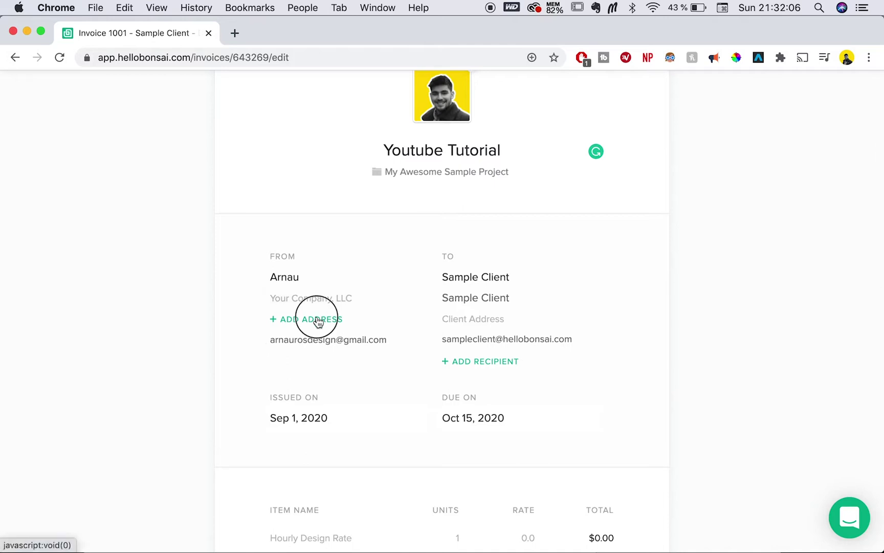
click(272, 320)
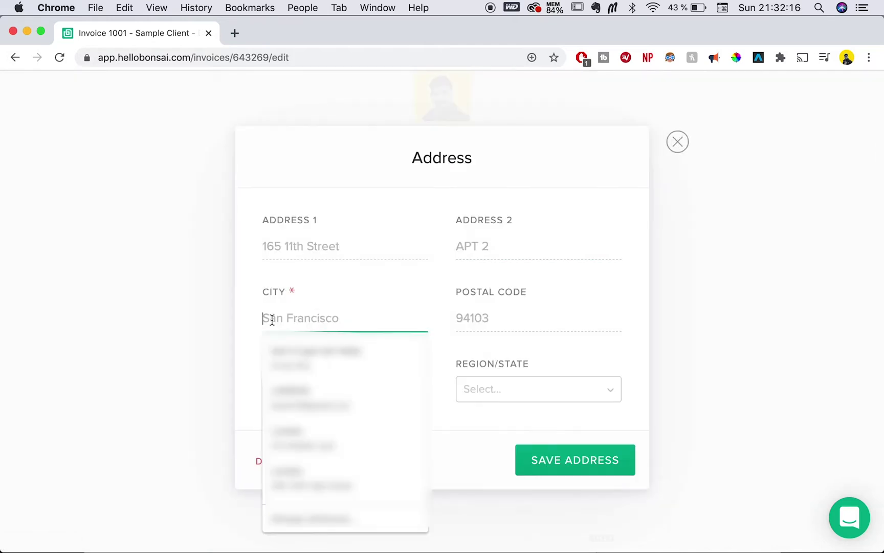
text(London)
key(Tab)
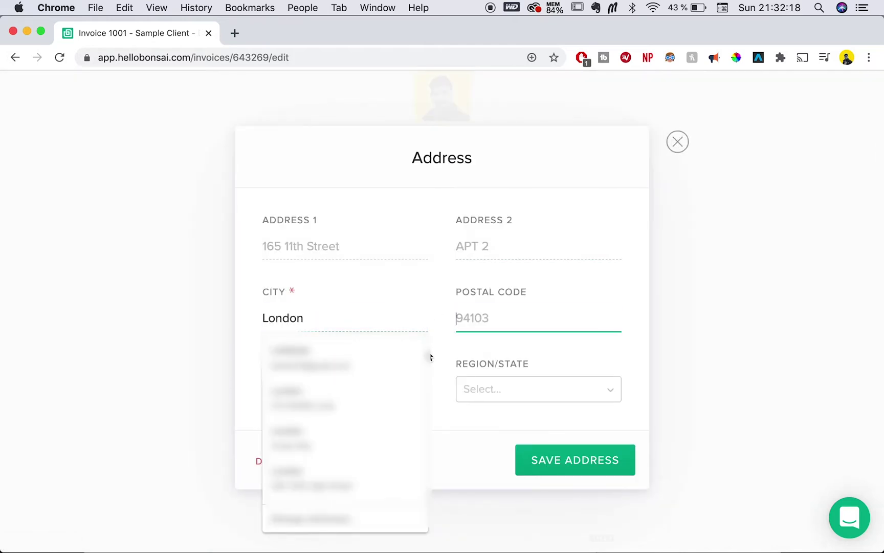
click(389, 389)
text(u)
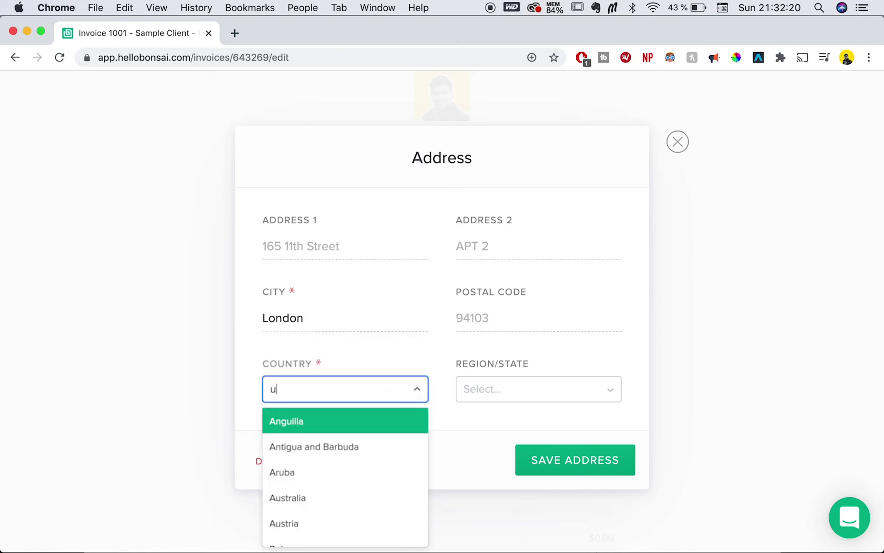
text(nit)
click(361, 473)
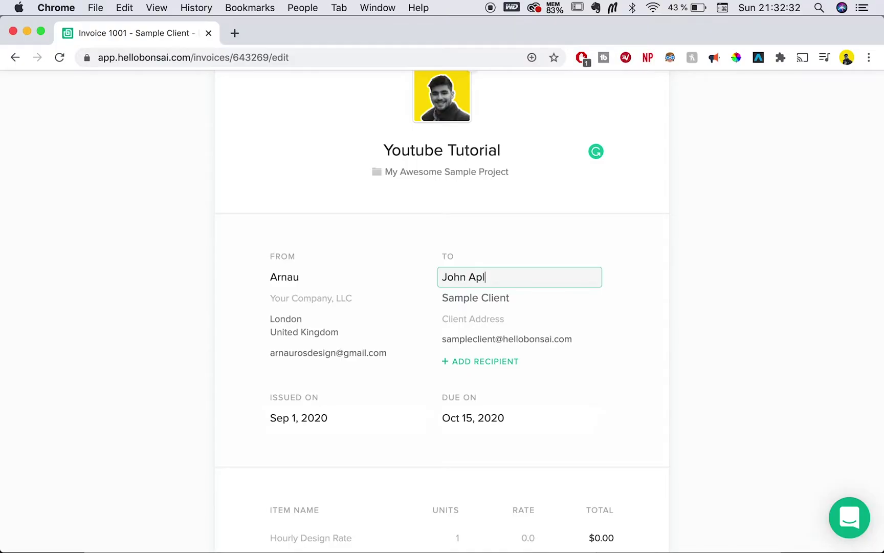
text(leseed)
click(504, 302)
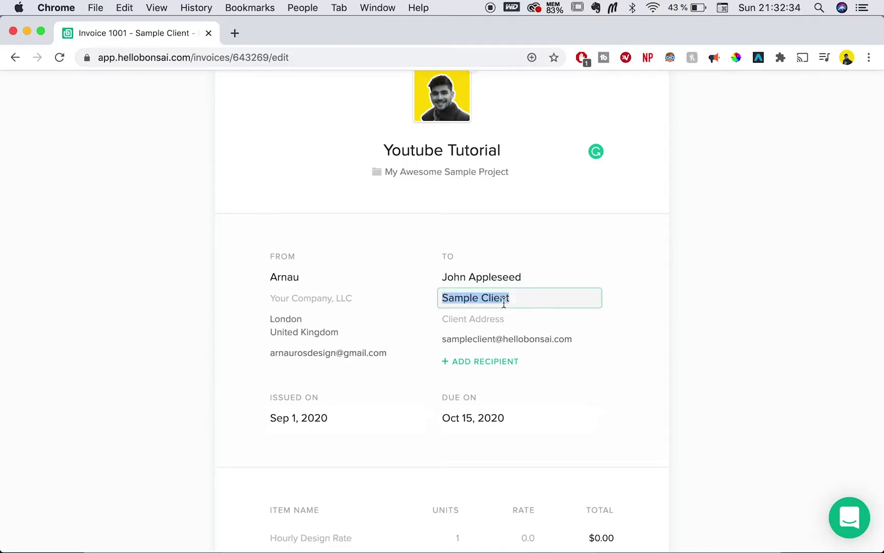
Rename the client company to 'Company' and add a CC recipient with the client's second e-mail
text(Company)
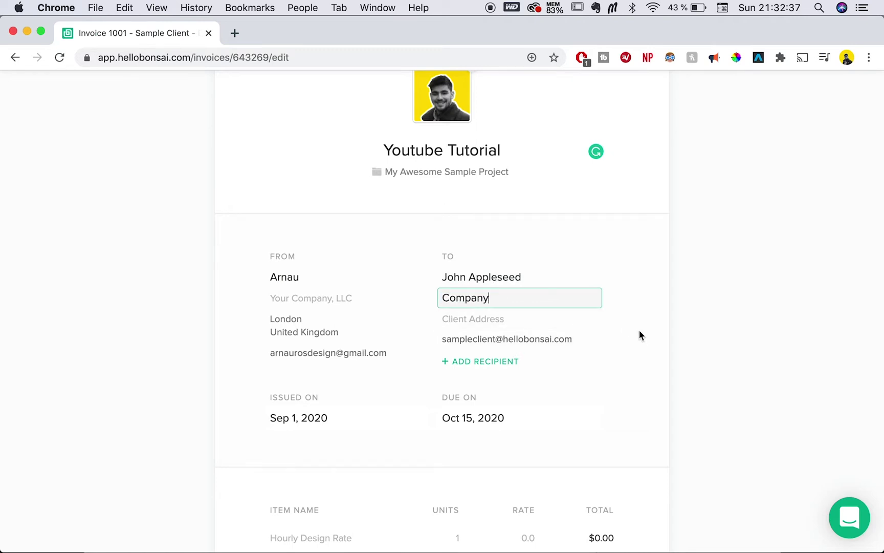
click(638, 333)
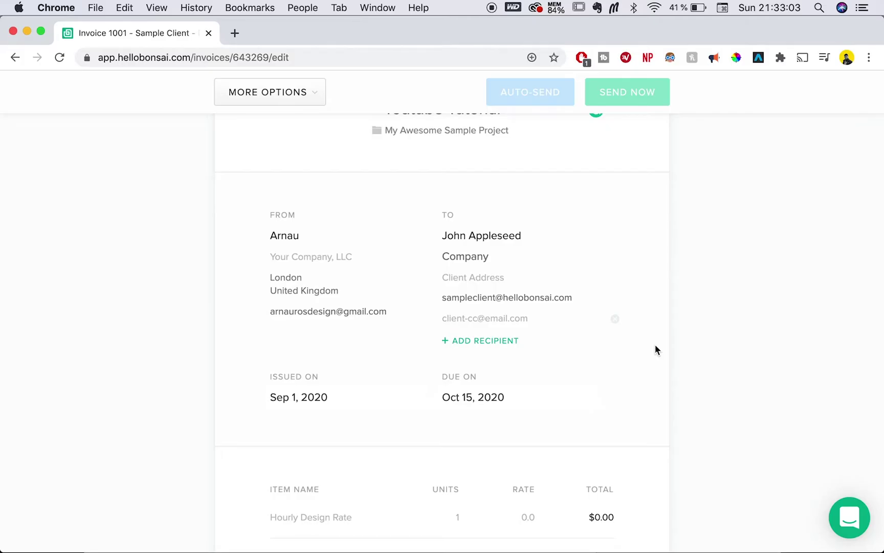
click(516, 319)
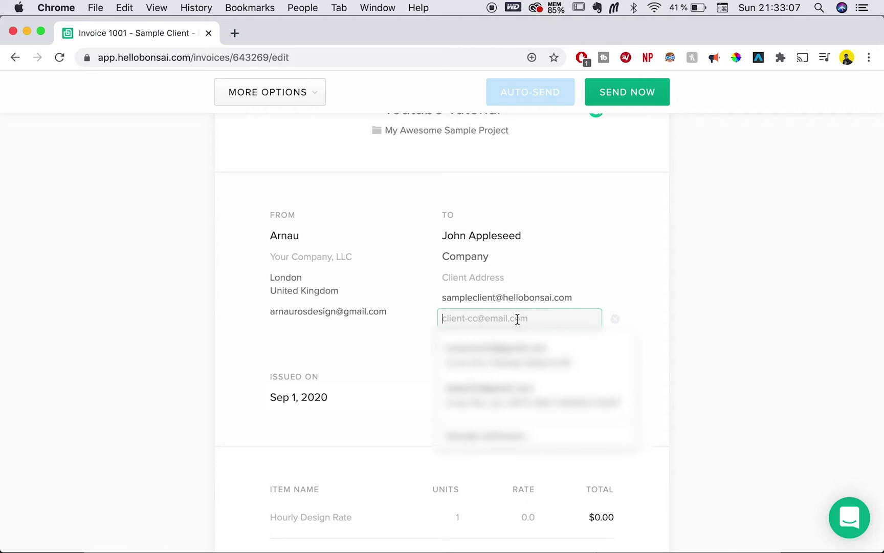
text(sample)
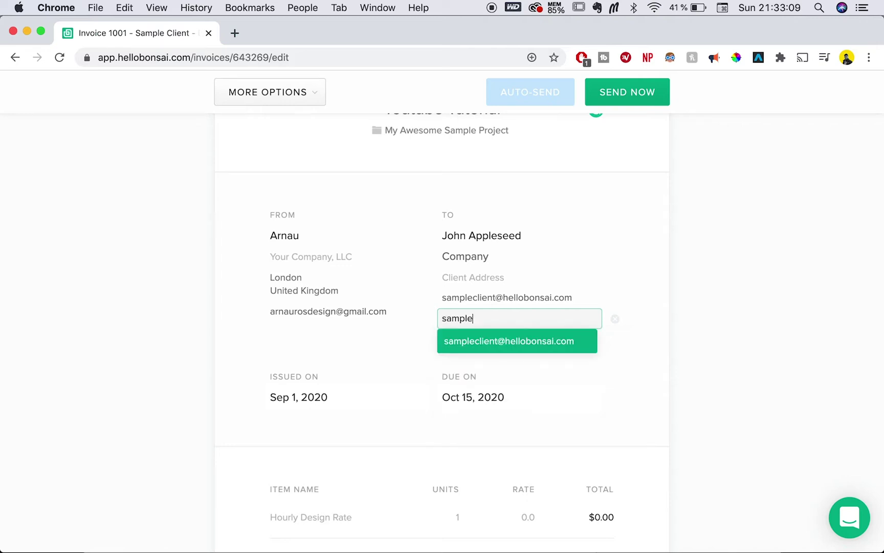
text( client @ gmail.com)
click(642, 377)
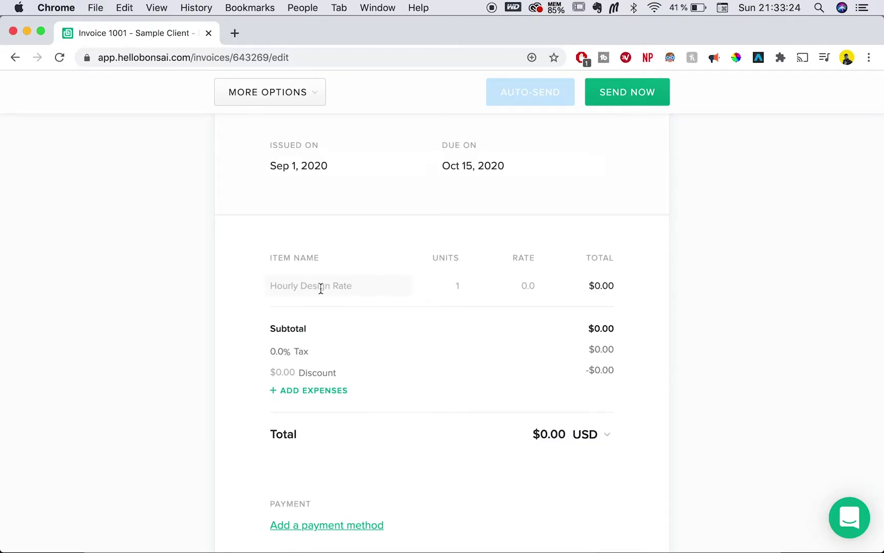
Add line item 'Hourly Design Rate' with 15 units at 100, totalling $1,500.00
click(321, 288)
text(Hourly)
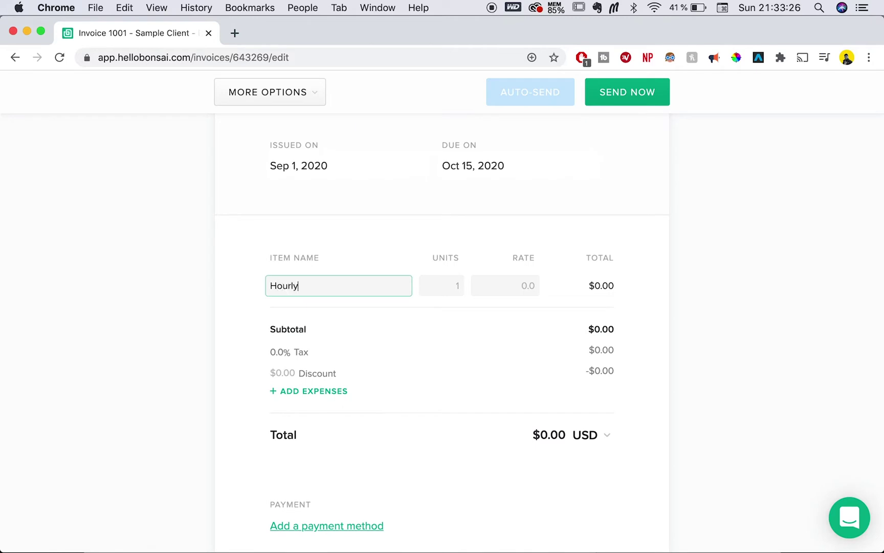
text( Design Rate)
key(Tab)
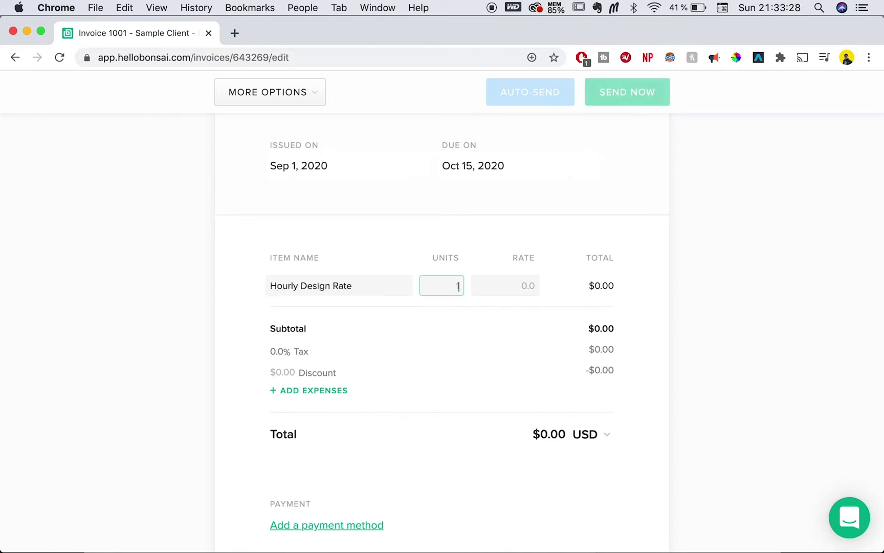
click(458, 286)
text(15)
key(Tab)
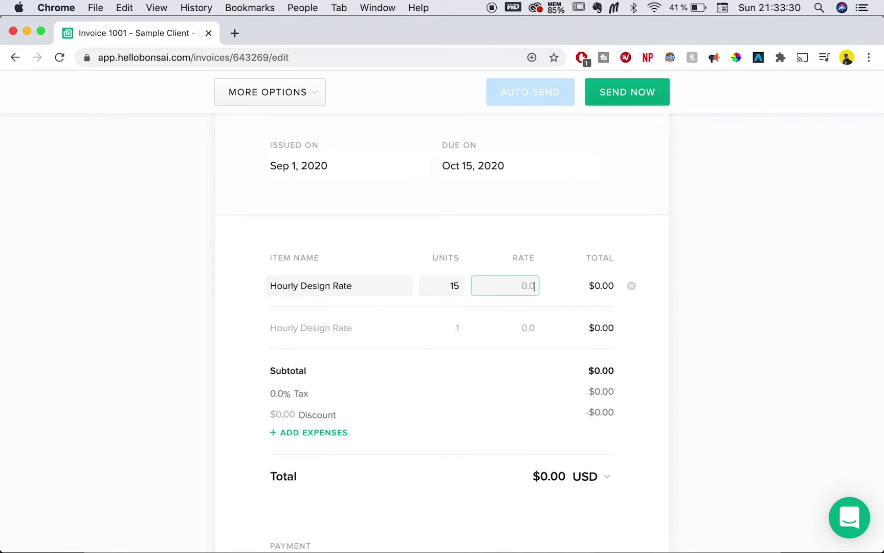
text(100)
click(660, 317)
Open the invoice currency list and browse the available currencies
scroll(581, 284, up, 5)
scroll(583, 284, up, 2)
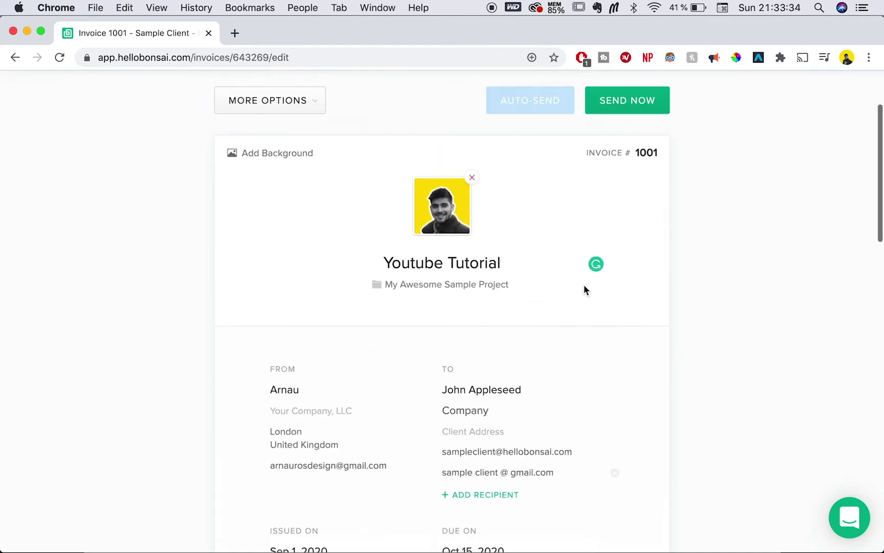
scroll(583, 284, down, 10)
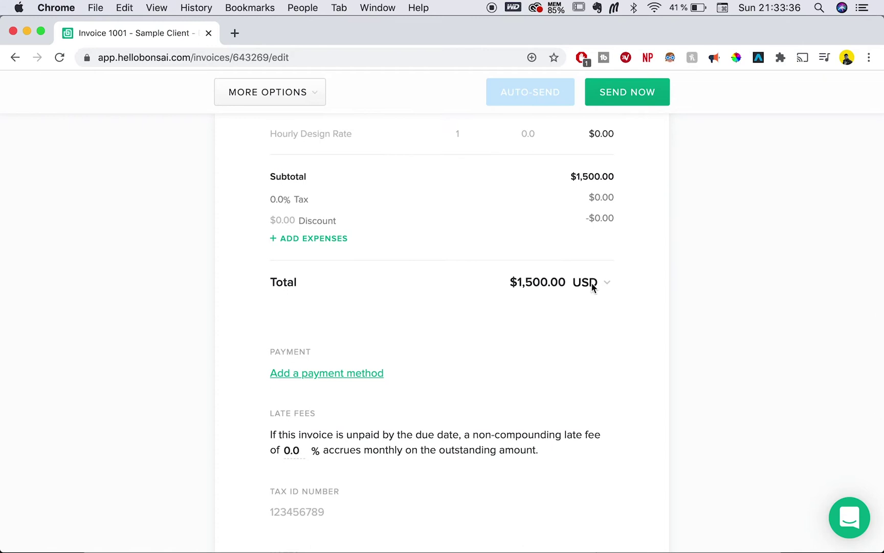
click(587, 283)
scroll(603, 366, down, 10)
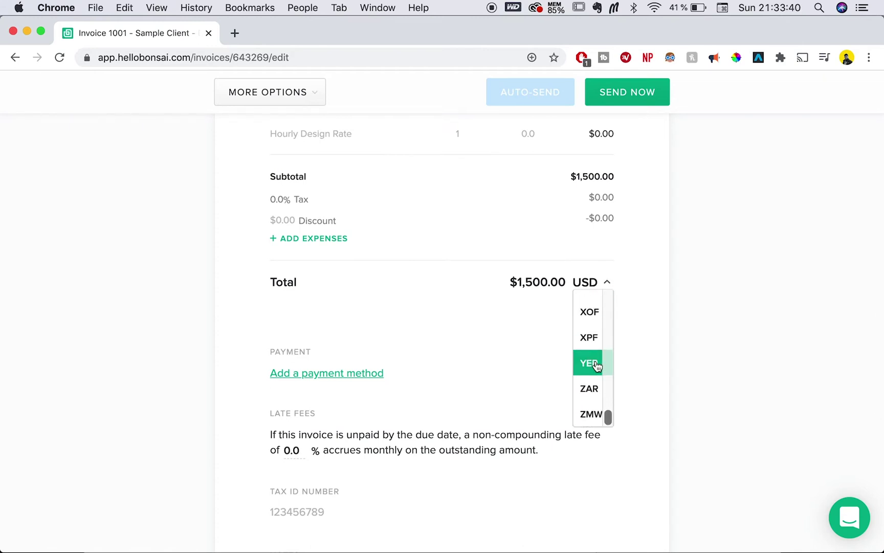
scroll(597, 366, up, 15)
scroll(597, 366, up, 10)
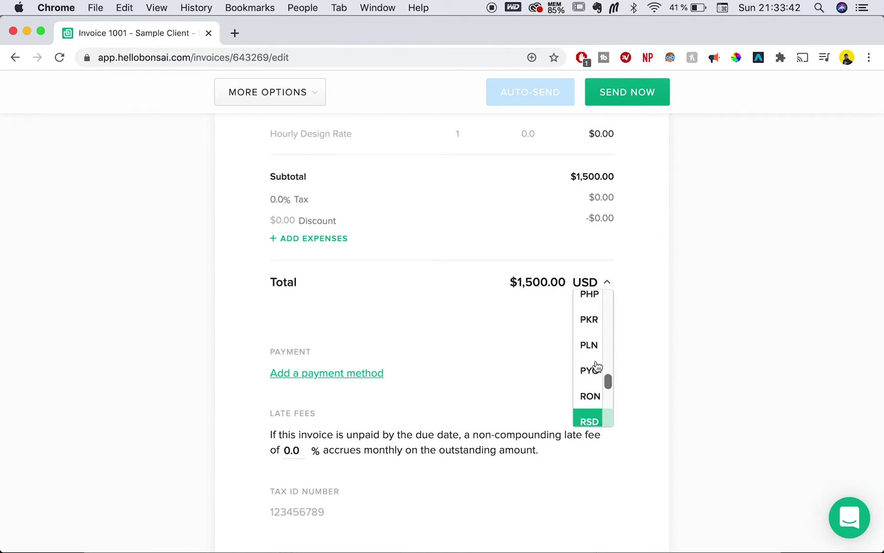
scroll(597, 366, up, 15)
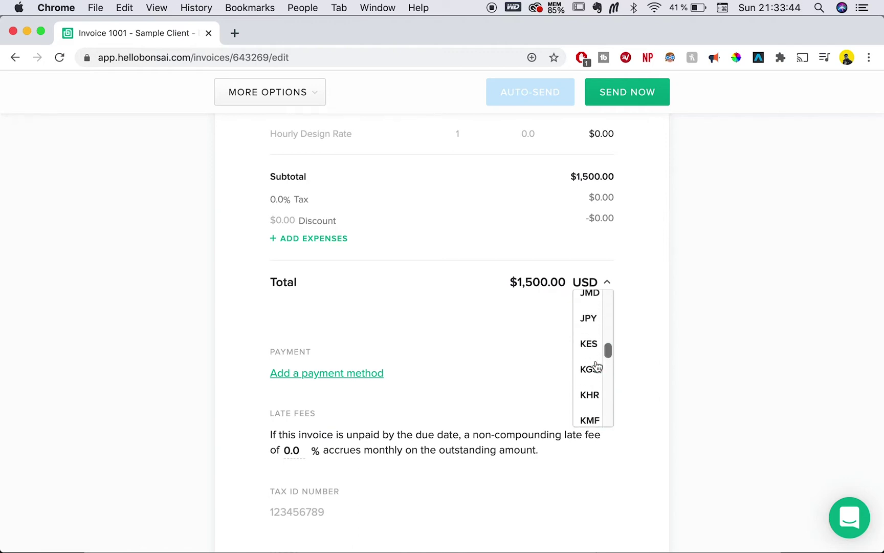
Switch the invoice currency from USD to GBP
click(591, 367)
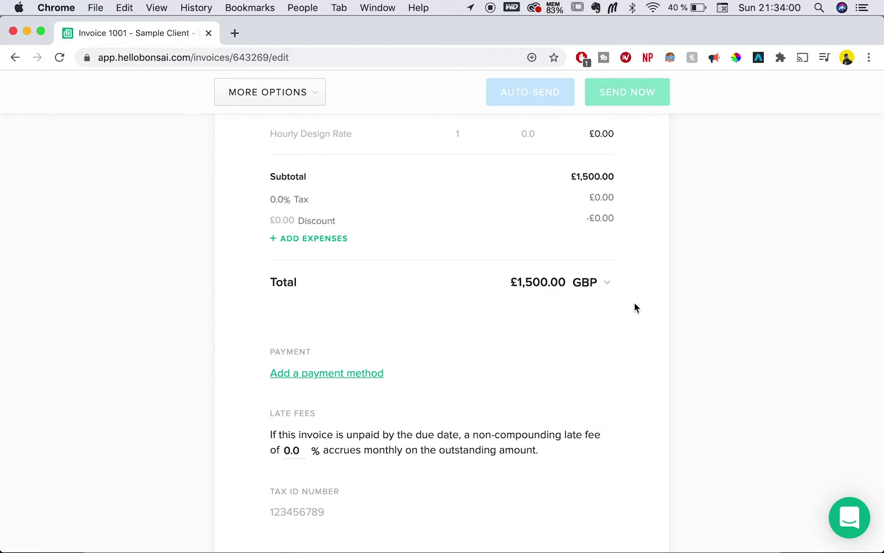
scroll(634, 302, up, 3)
key(XF86MonBrightnessUp)
key(XF86MonBrightnessUp)
Add a 'Consulting' line of 4 units at £200, bringing the subtotal to £2,300.00
click(310, 210)
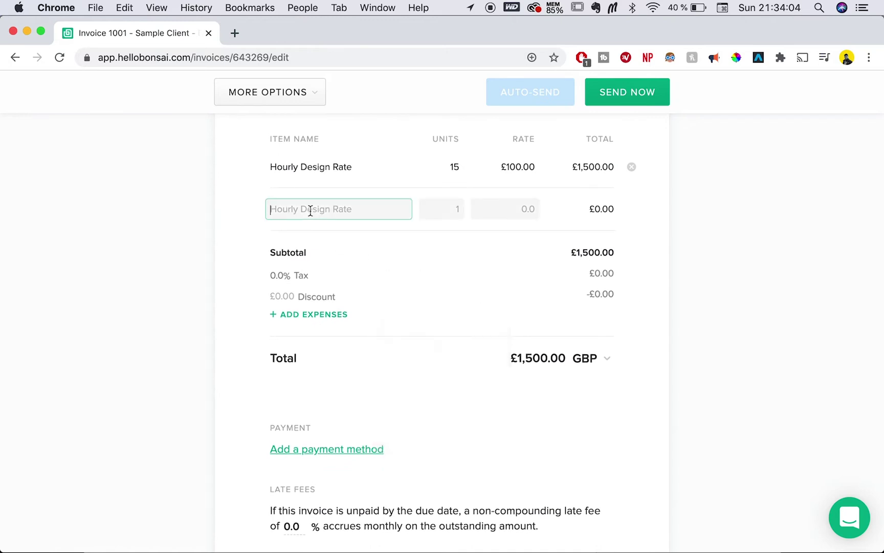
text(Consulting)
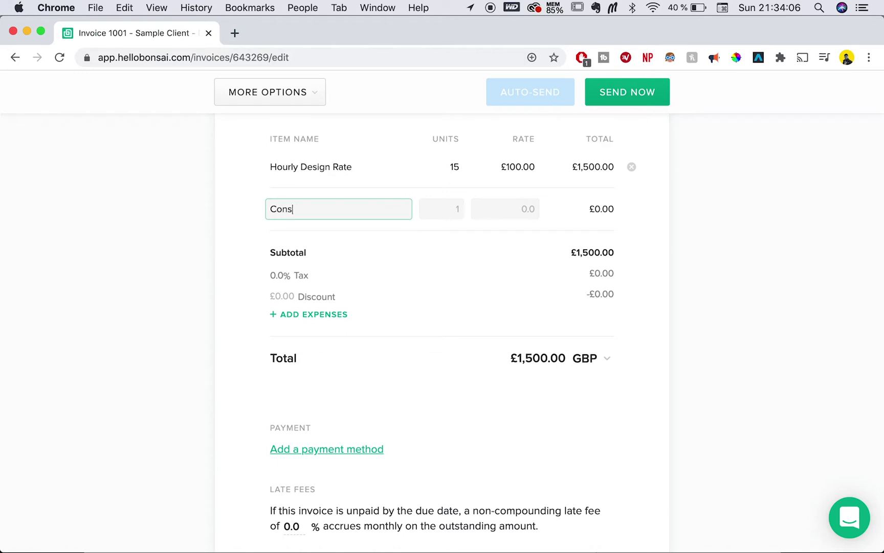
click(441, 204)
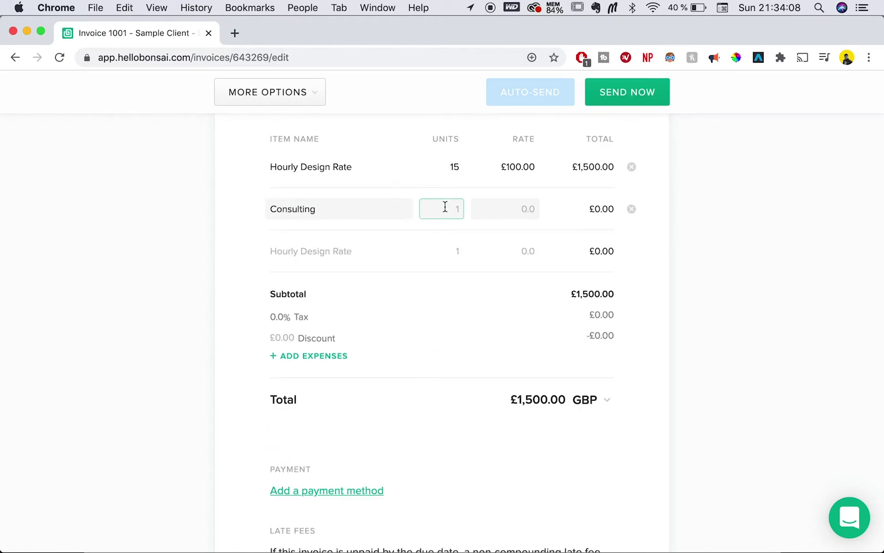
click(508, 206)
text(200)
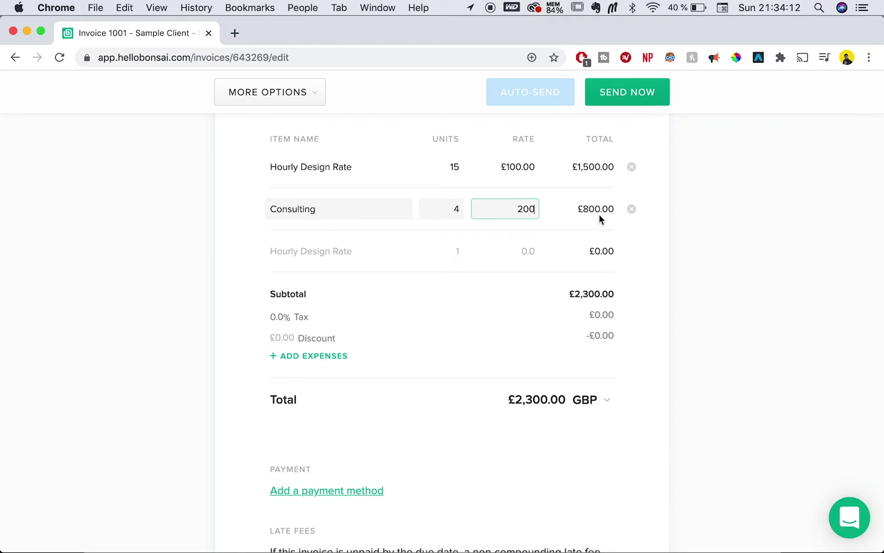
click(790, 270)
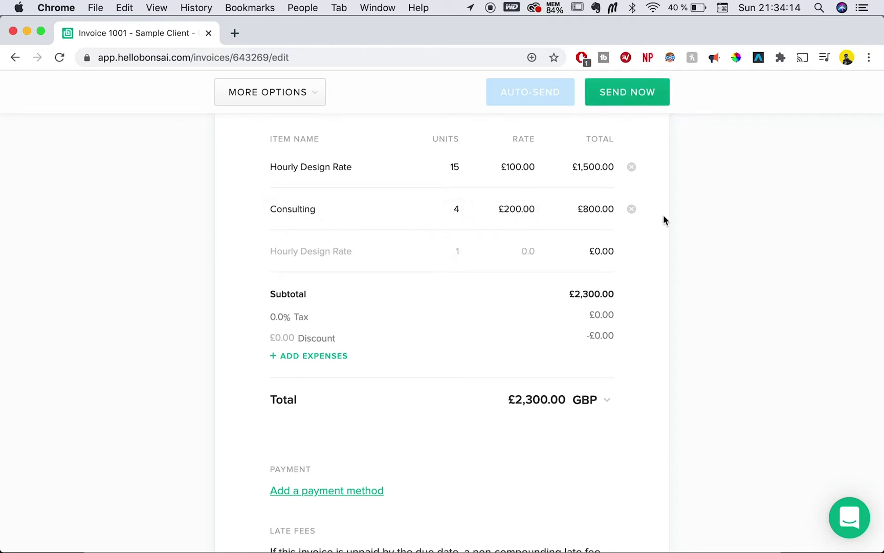
scroll(663, 213, up, 2)
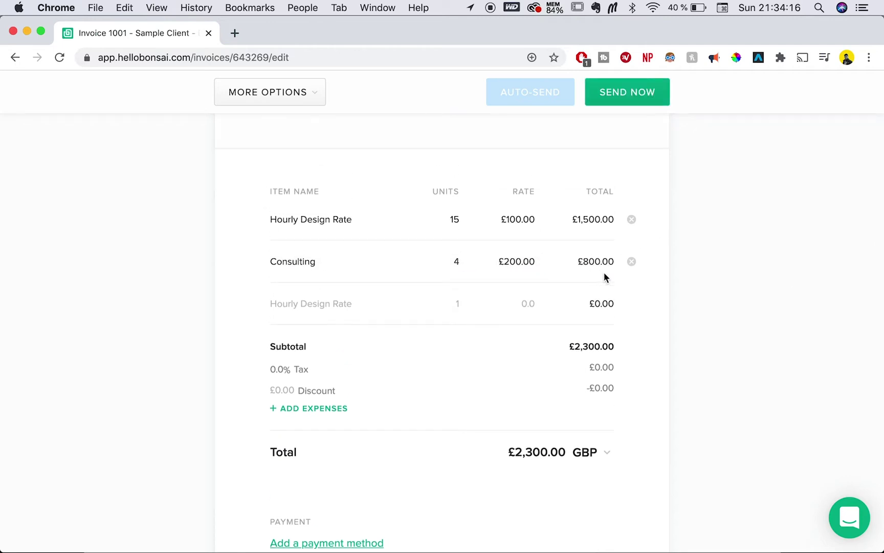
scroll(603, 277, down, 1)
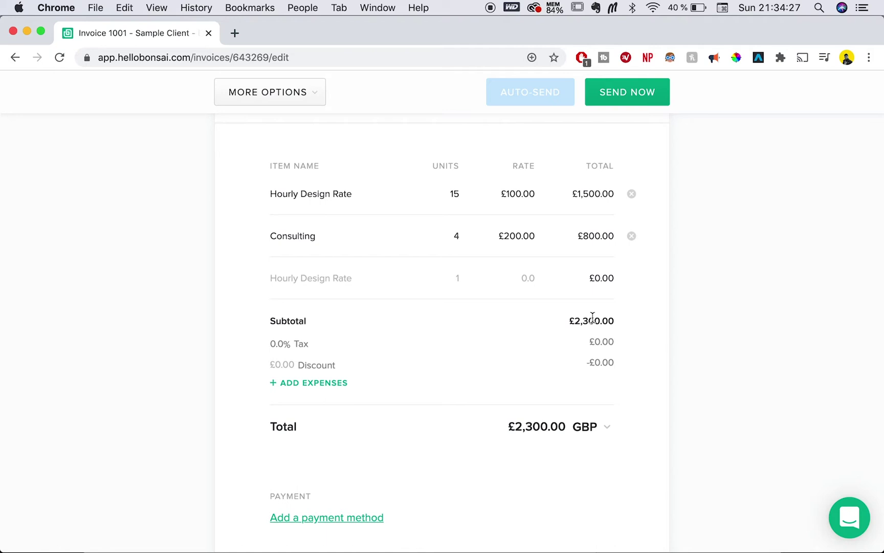
scroll(592, 318, down, 2)
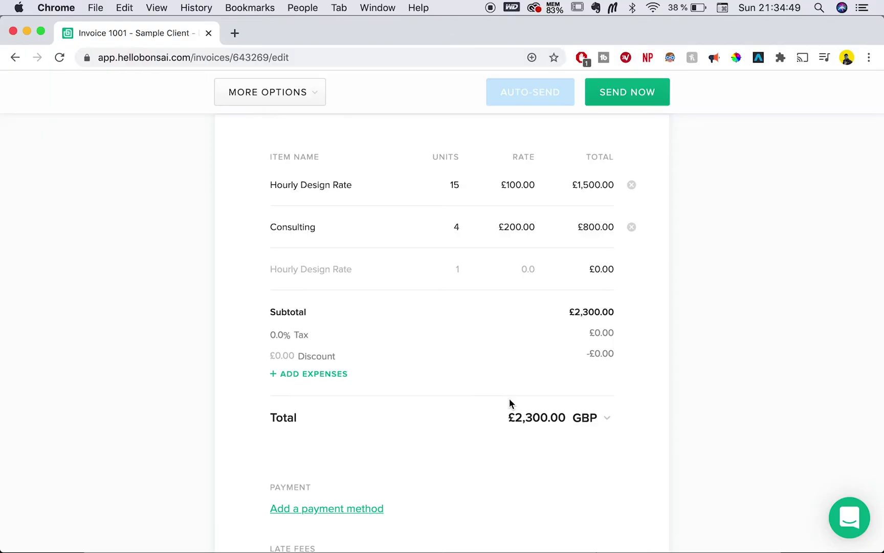
Apply a 5% tax rate to the invoice
click(296, 340)
click(269, 336)
text(5)
click(219, 359)
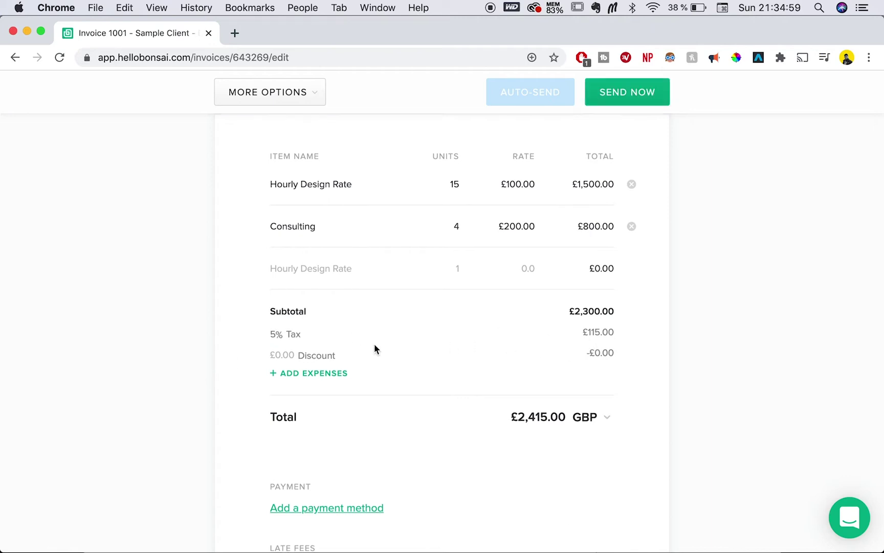
scroll(374, 344, down, 3)
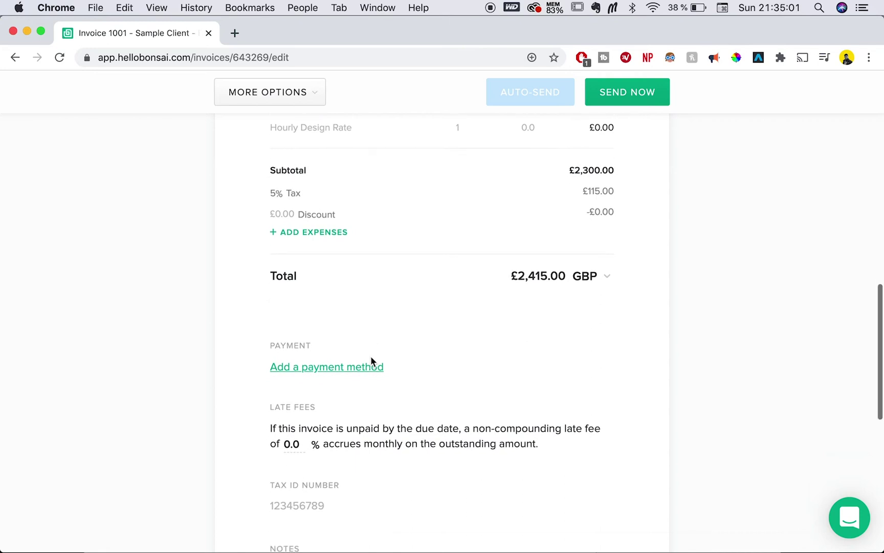
Add a 100 discount, bringing the invoice total to £2,315.00
click(285, 214)
text(100)
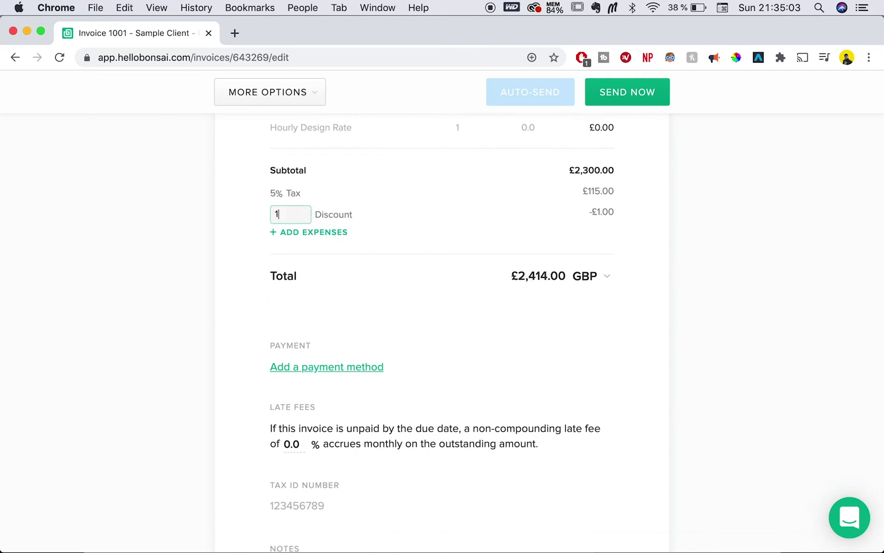
click(236, 254)
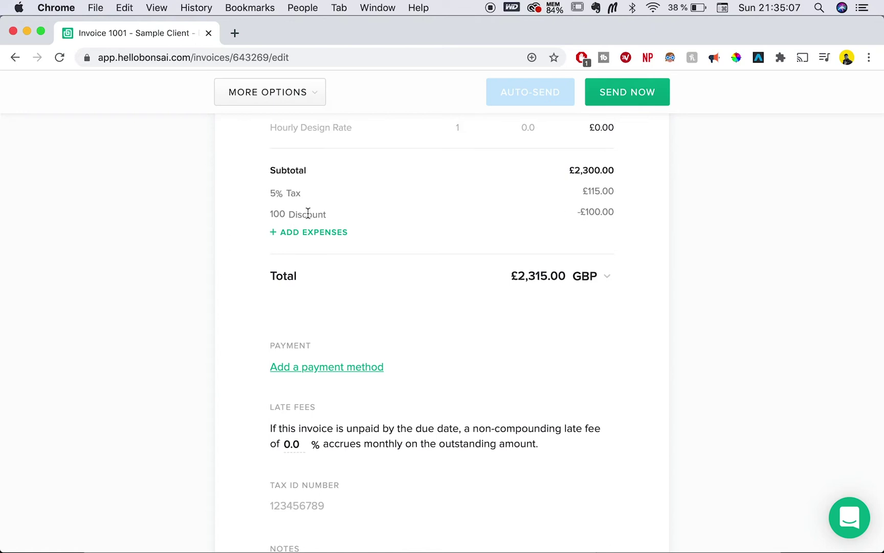
scroll(399, 315, down, 2)
scroll(384, 228, up, 3)
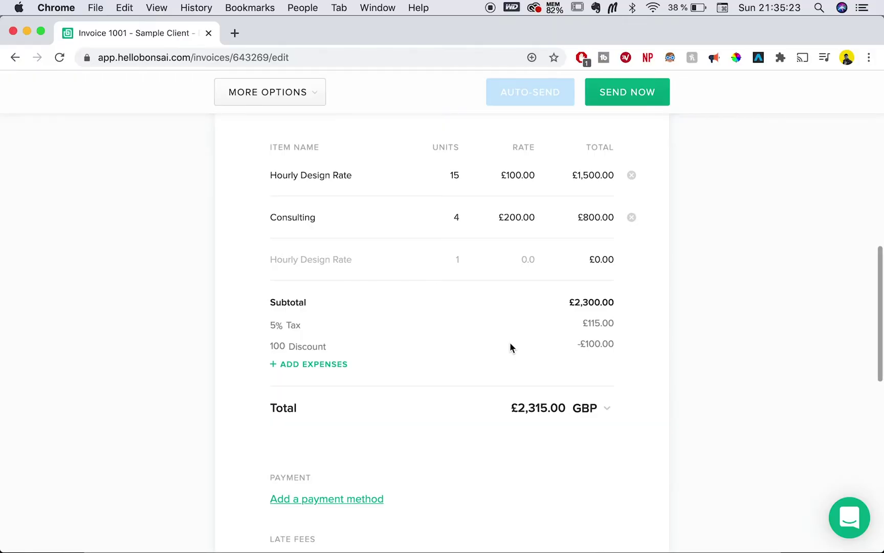
scroll(510, 343, down, 1)
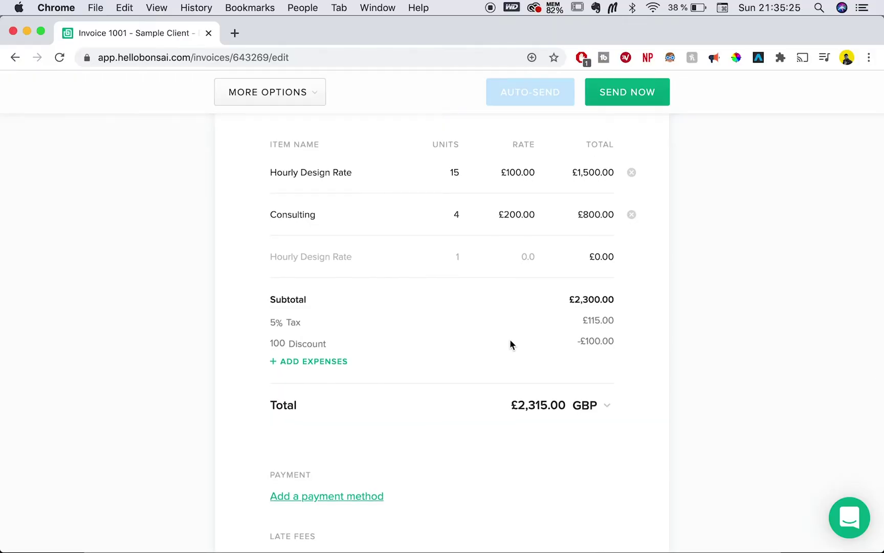
scroll(510, 343, down, 4)
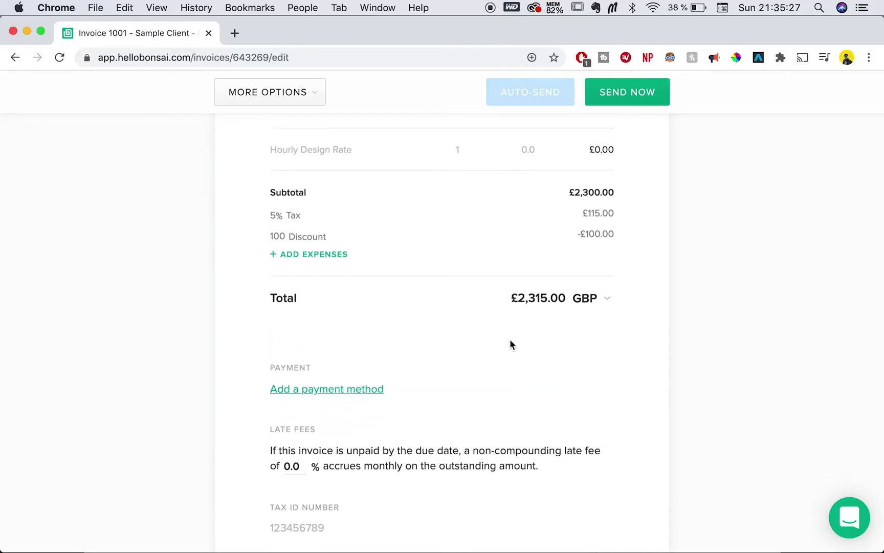
scroll(510, 343, down, 4)
scroll(510, 338, down, 1)
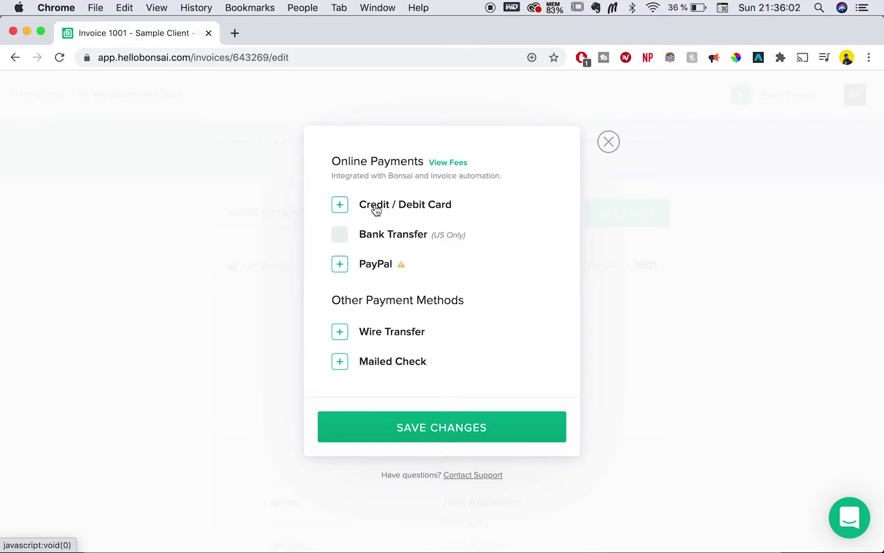
Choose Credit / Debit Card, then dismiss the Stripe connection prompt without connecting
click(374, 204)
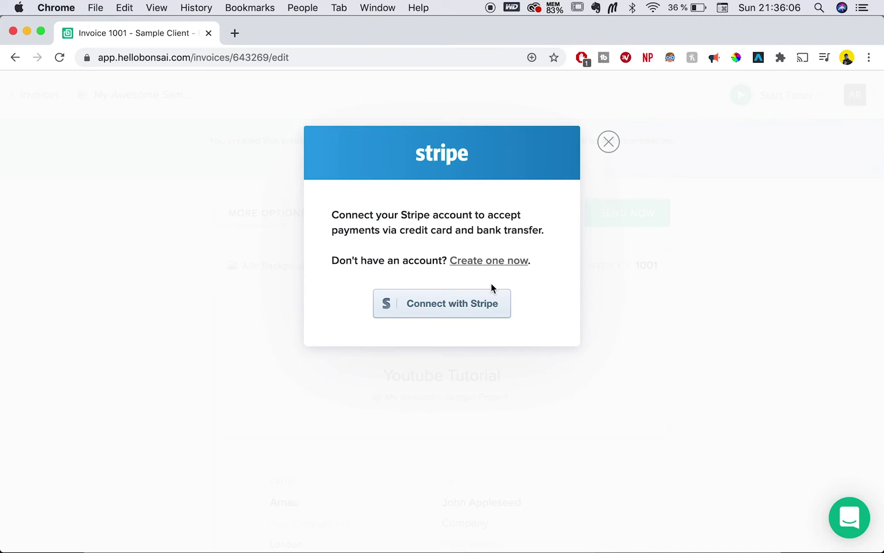
click(609, 142)
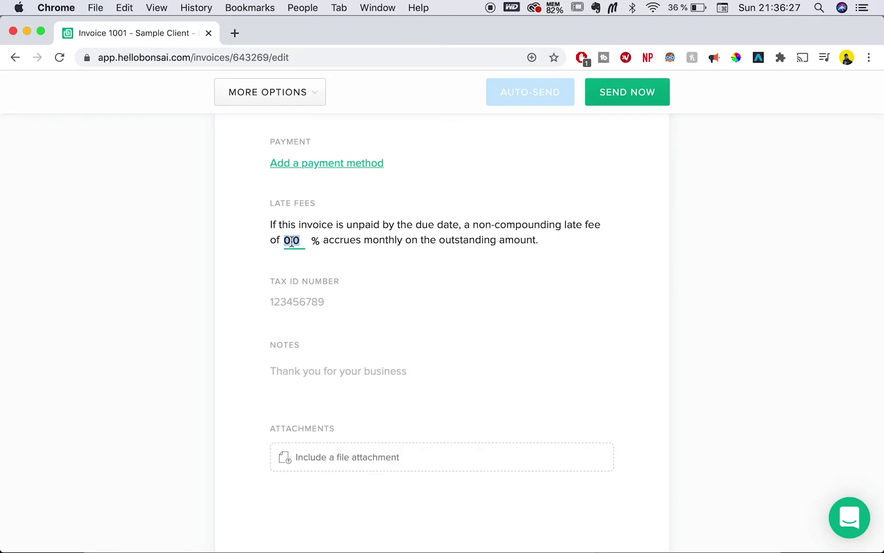
Set the late fee to 10%, fill in the tax ID number, and add the note 'Thank you for everything'
text(10)
click(212, 289)
click(309, 304)
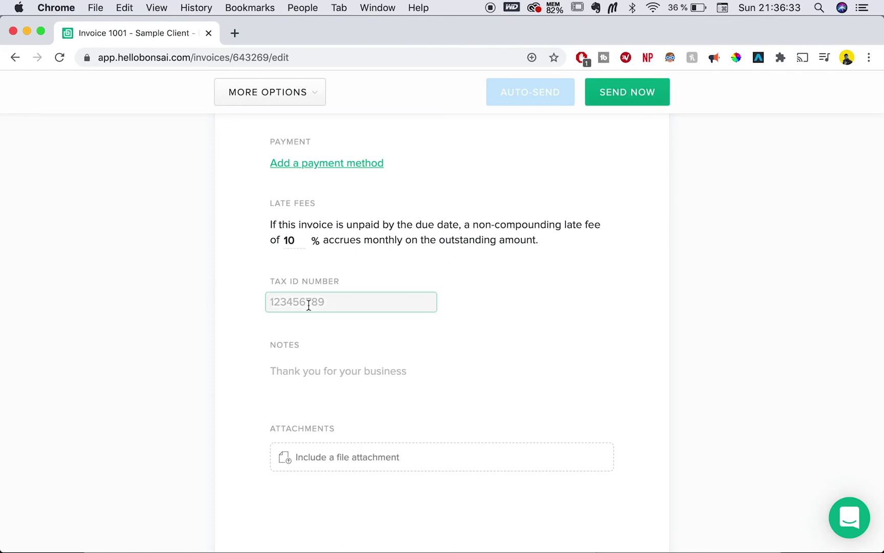
text(123456789)
click(303, 370)
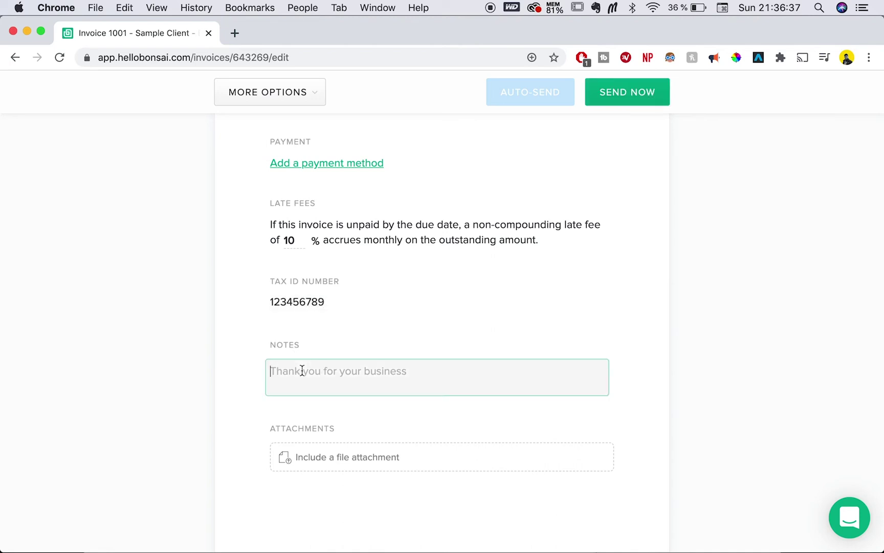
text(Thank you for everything!)
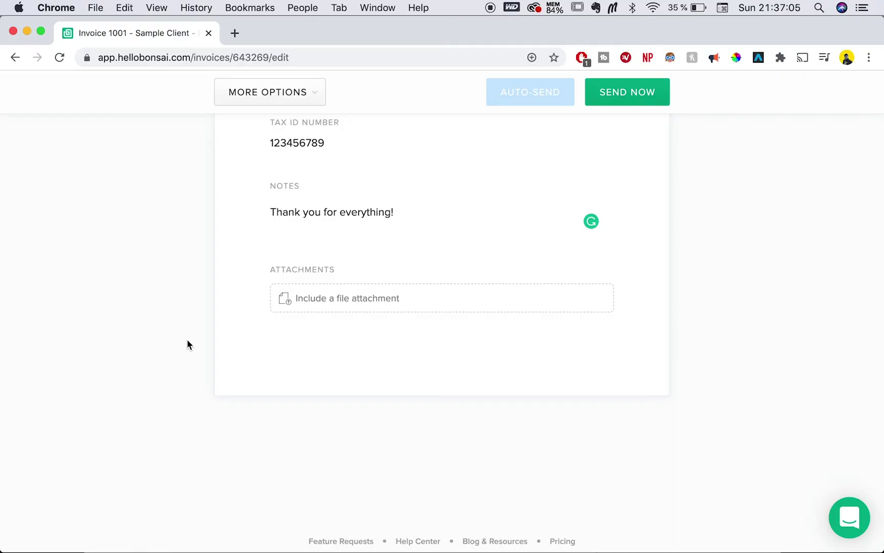
scroll(186, 339, up, 20)
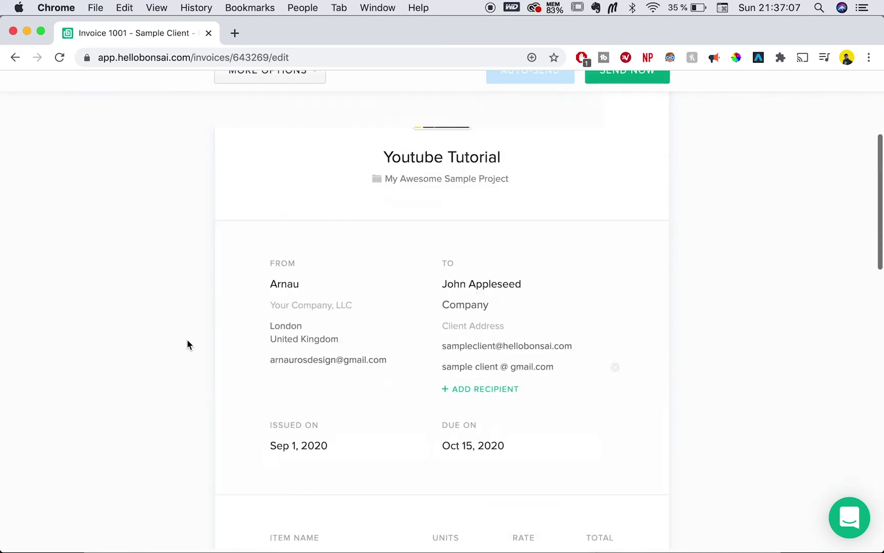
scroll(340, 336, down, 5)
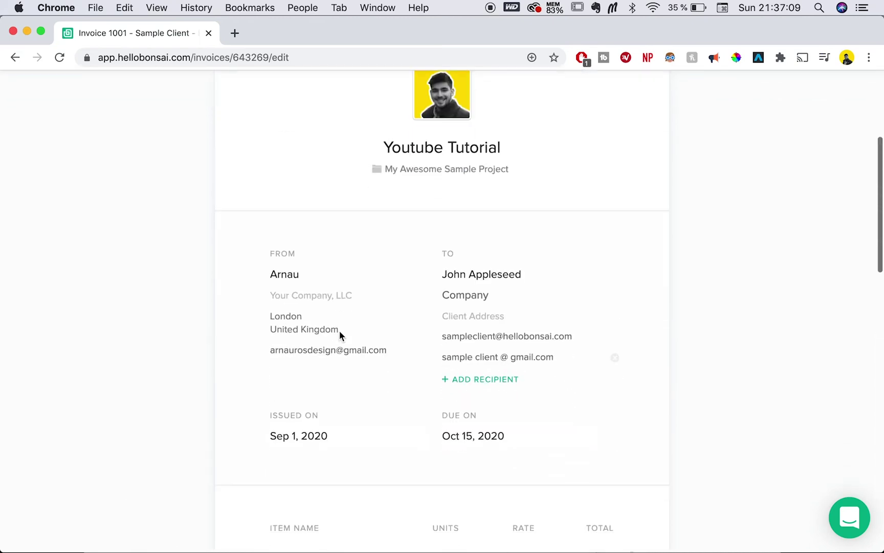
scroll(507, 351, down, 3)
scroll(508, 352, down, 2)
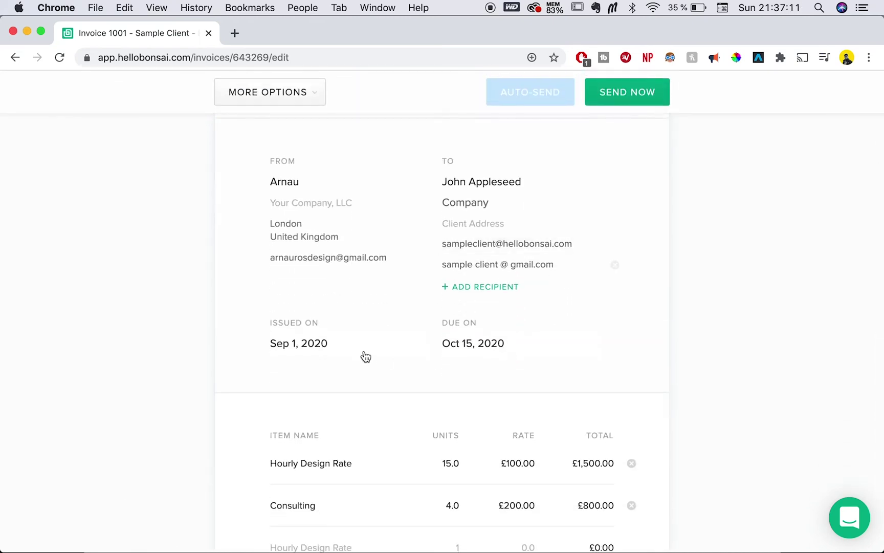
scroll(473, 323, down, 3)
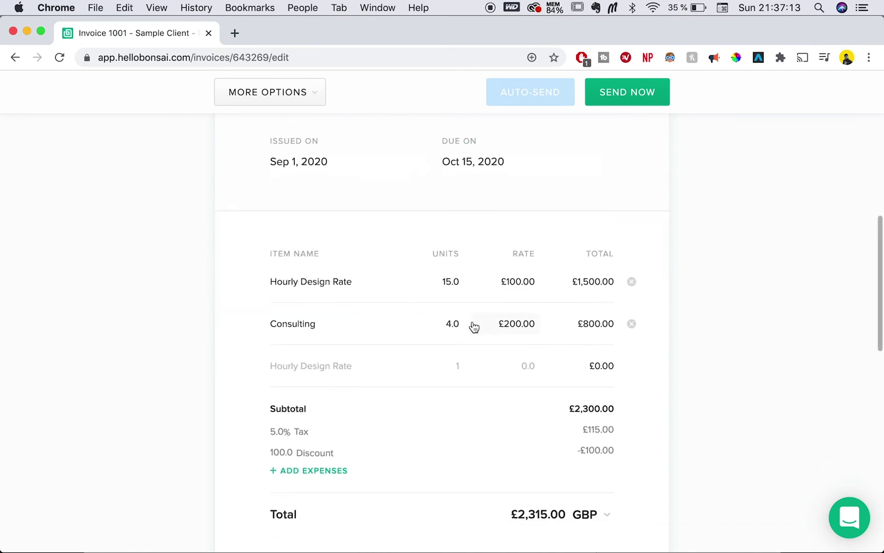
scroll(473, 325, down, 1)
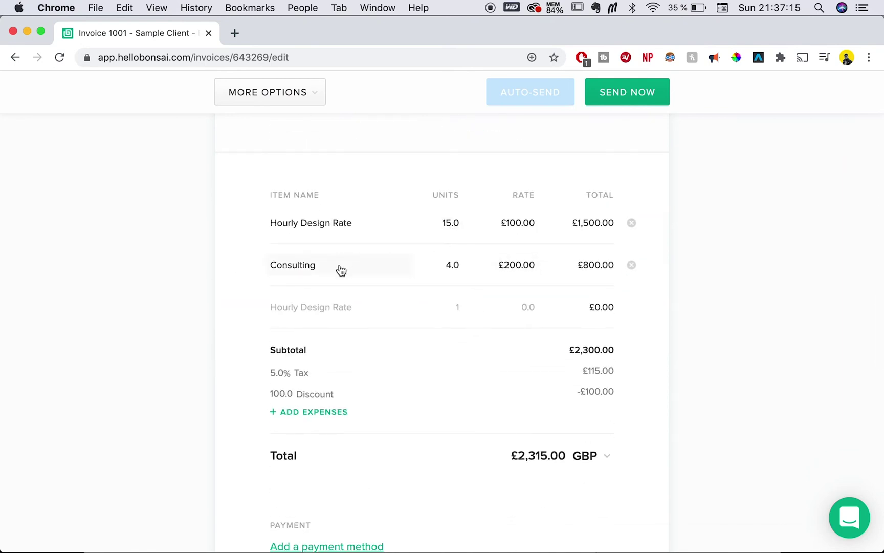
scroll(340, 269, down, 1)
scroll(512, 242, down, 2)
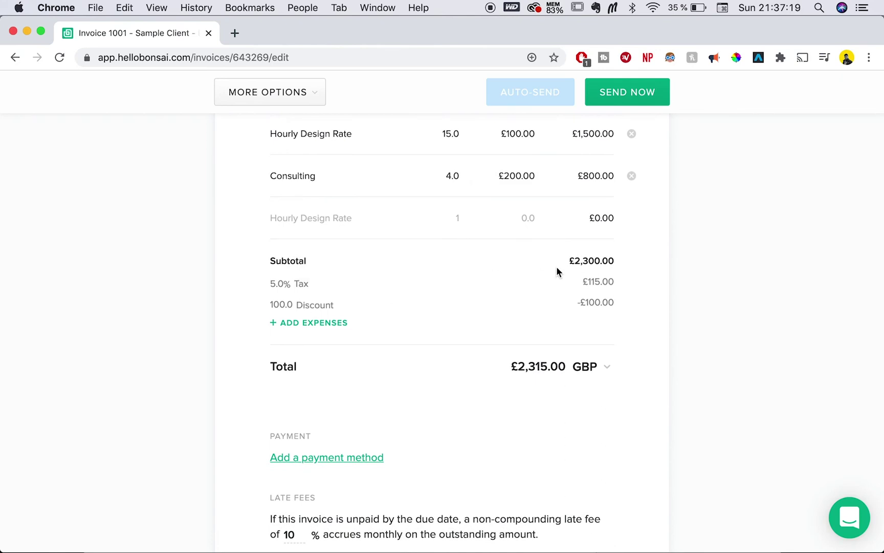
scroll(556, 266, down, 5)
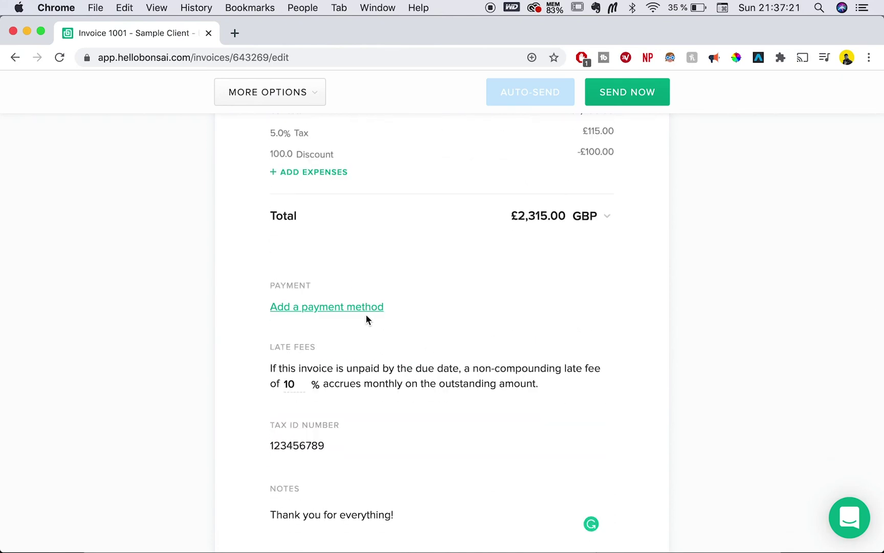
scroll(365, 316, down, 2)
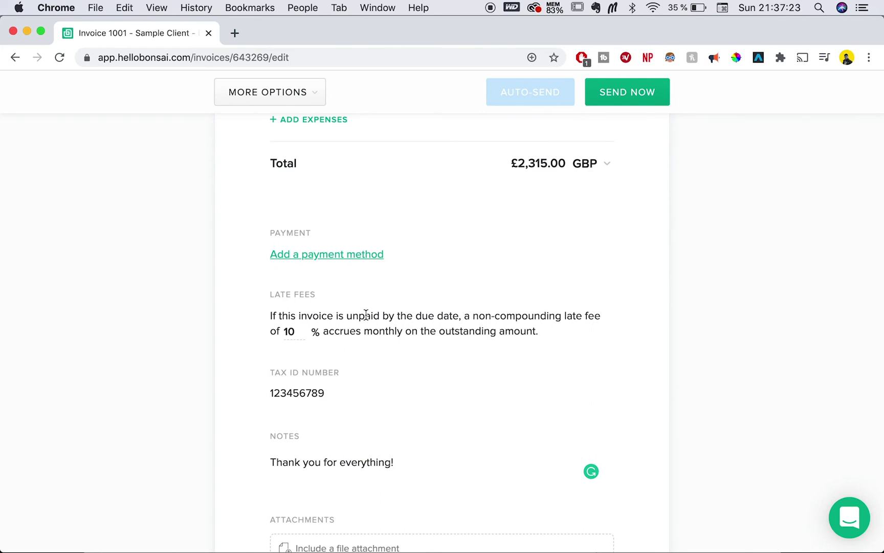
scroll(365, 314, down, 3)
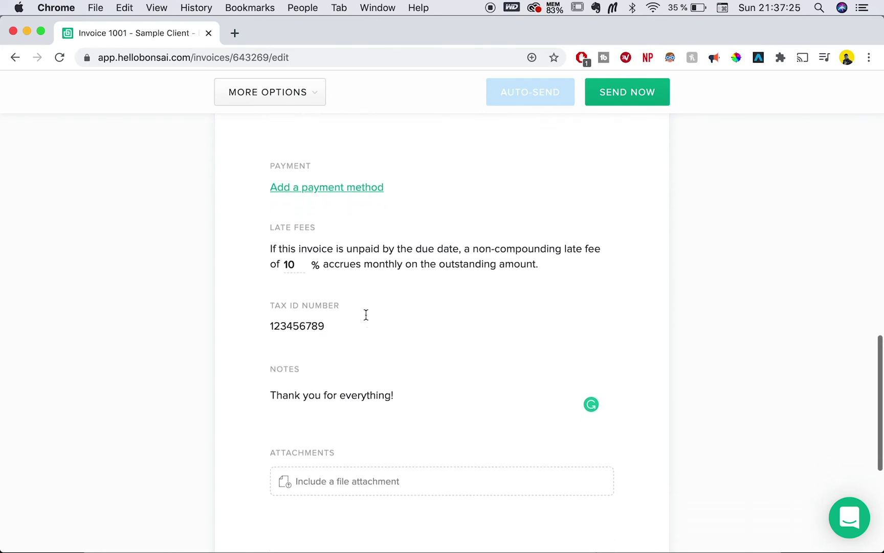
scroll(366, 314, down, 3)
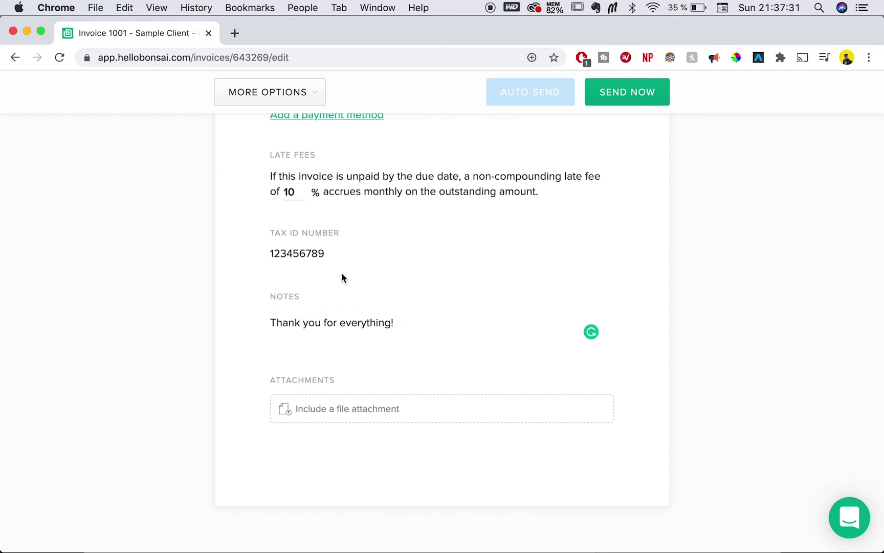
scroll(341, 278, down, 2)
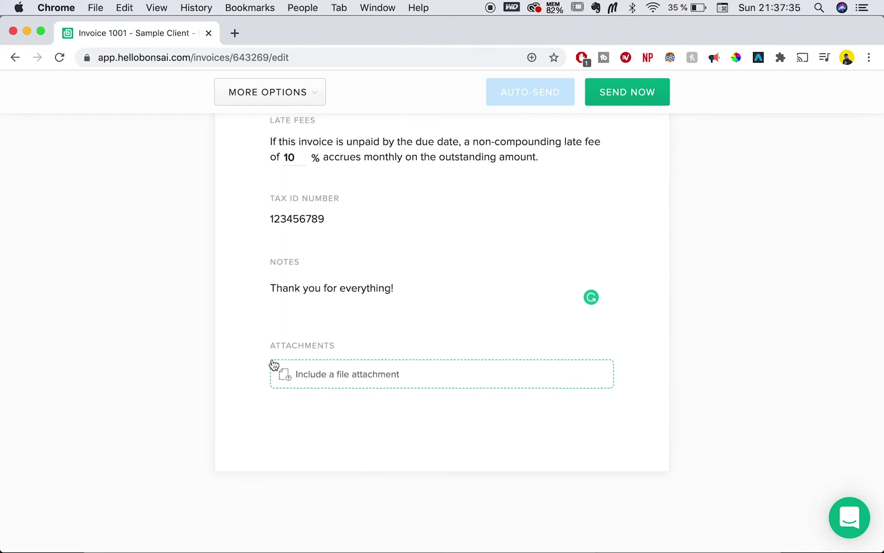
scroll(272, 363, up, 15)
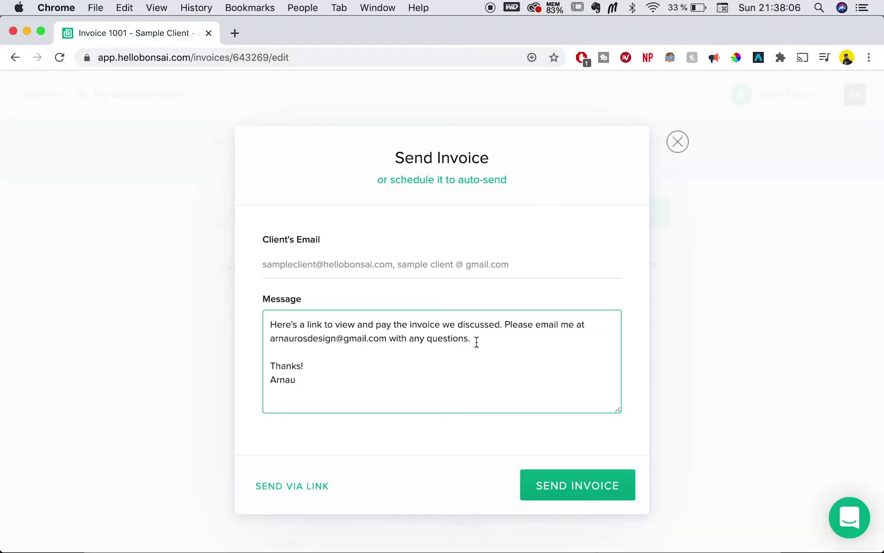
Replace the default first paragraph of the send message with a thank-you, fixing the typo
drag(476, 342, 117, 322)
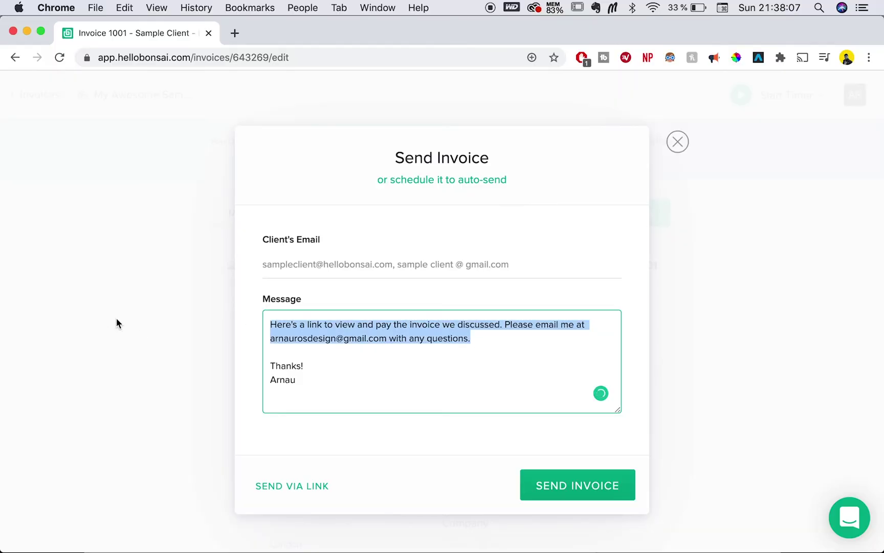
text(Th)
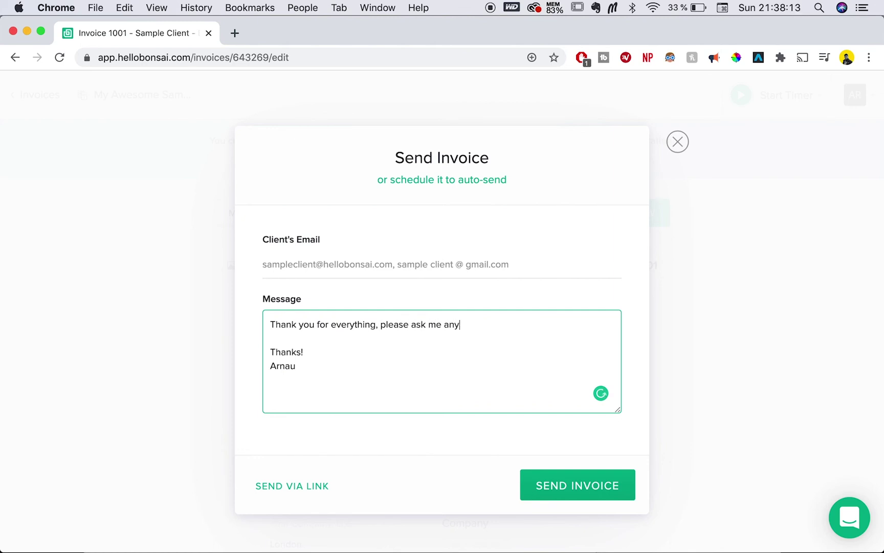
key(BackSpace)
text(have)
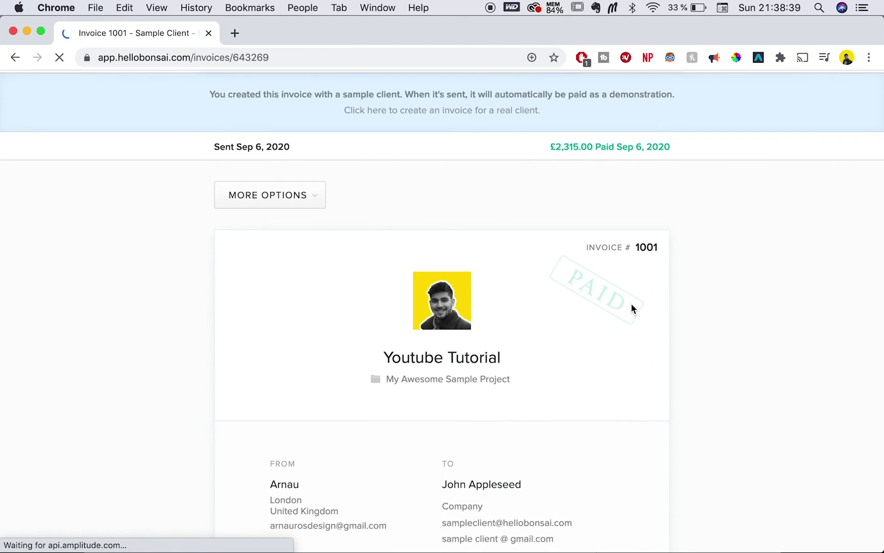
Download invoice 1001 as Invoice1001_Company_Arnau_6E887C.pdf and zoom out to view its pages
scroll(633, 308, down, 1)
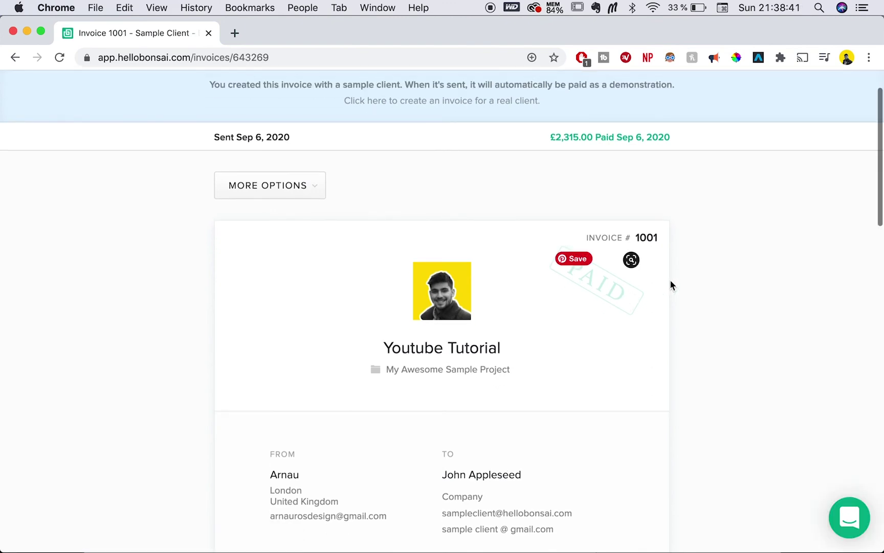
scroll(691, 307, down, 2)
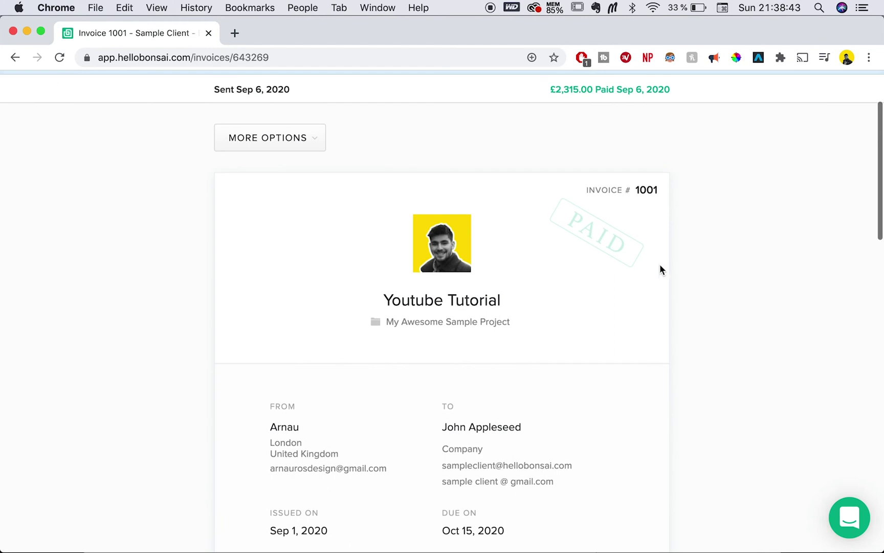
scroll(686, 276, down, 1)
scroll(686, 276, down, 15)
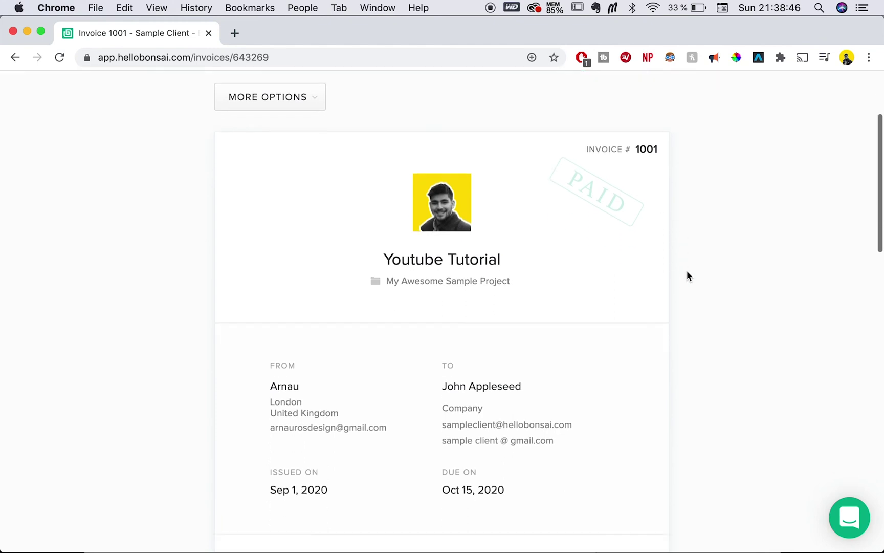
scroll(687, 270, down, 10)
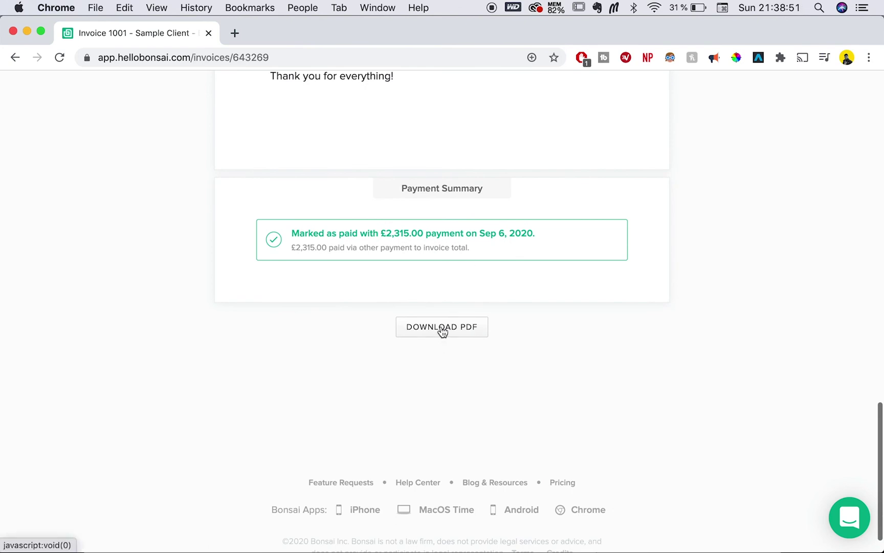
click(443, 331)
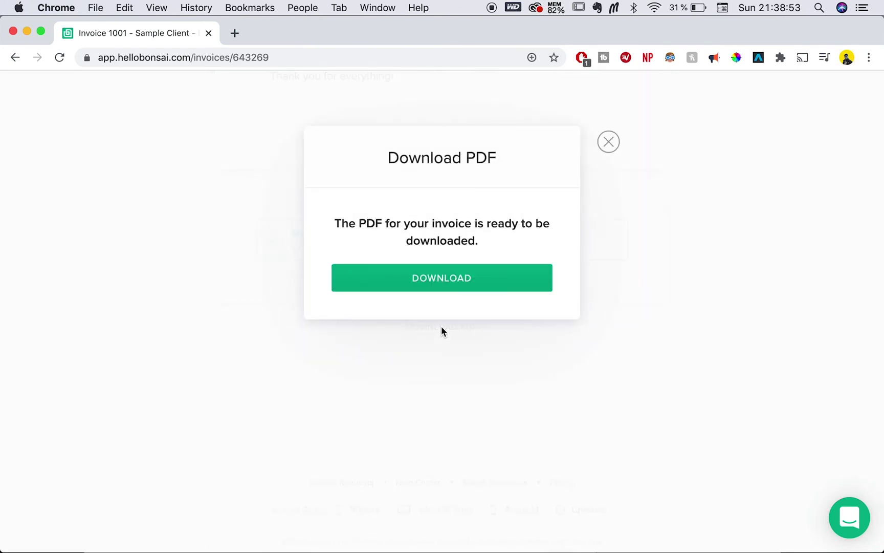
click(417, 285)
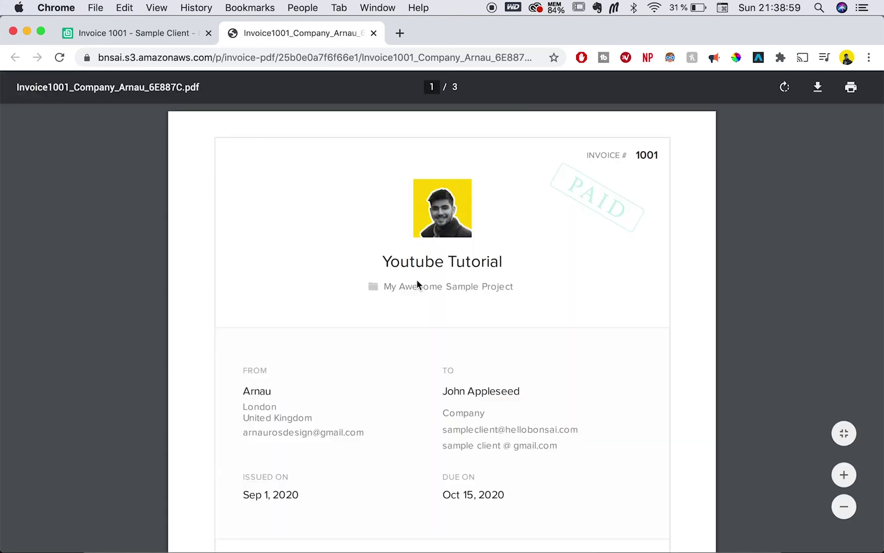
key(super+minus)
key(super+minus)
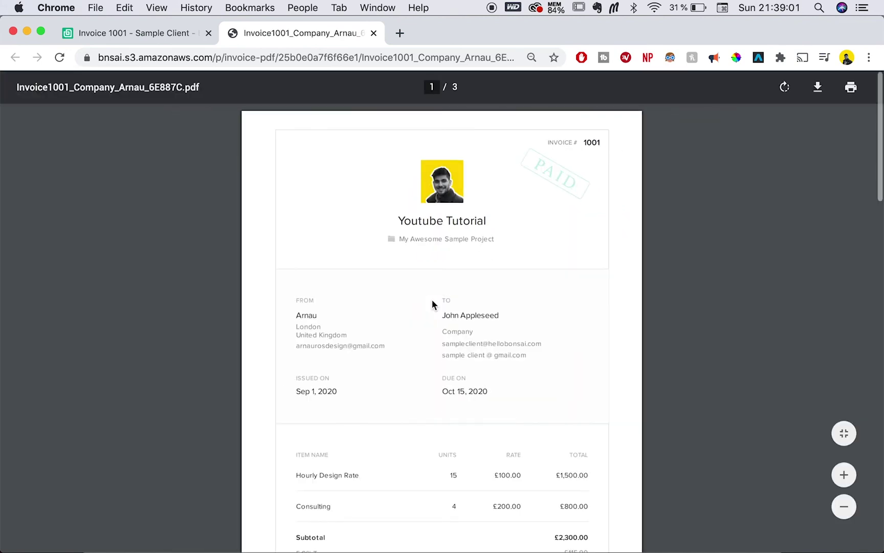